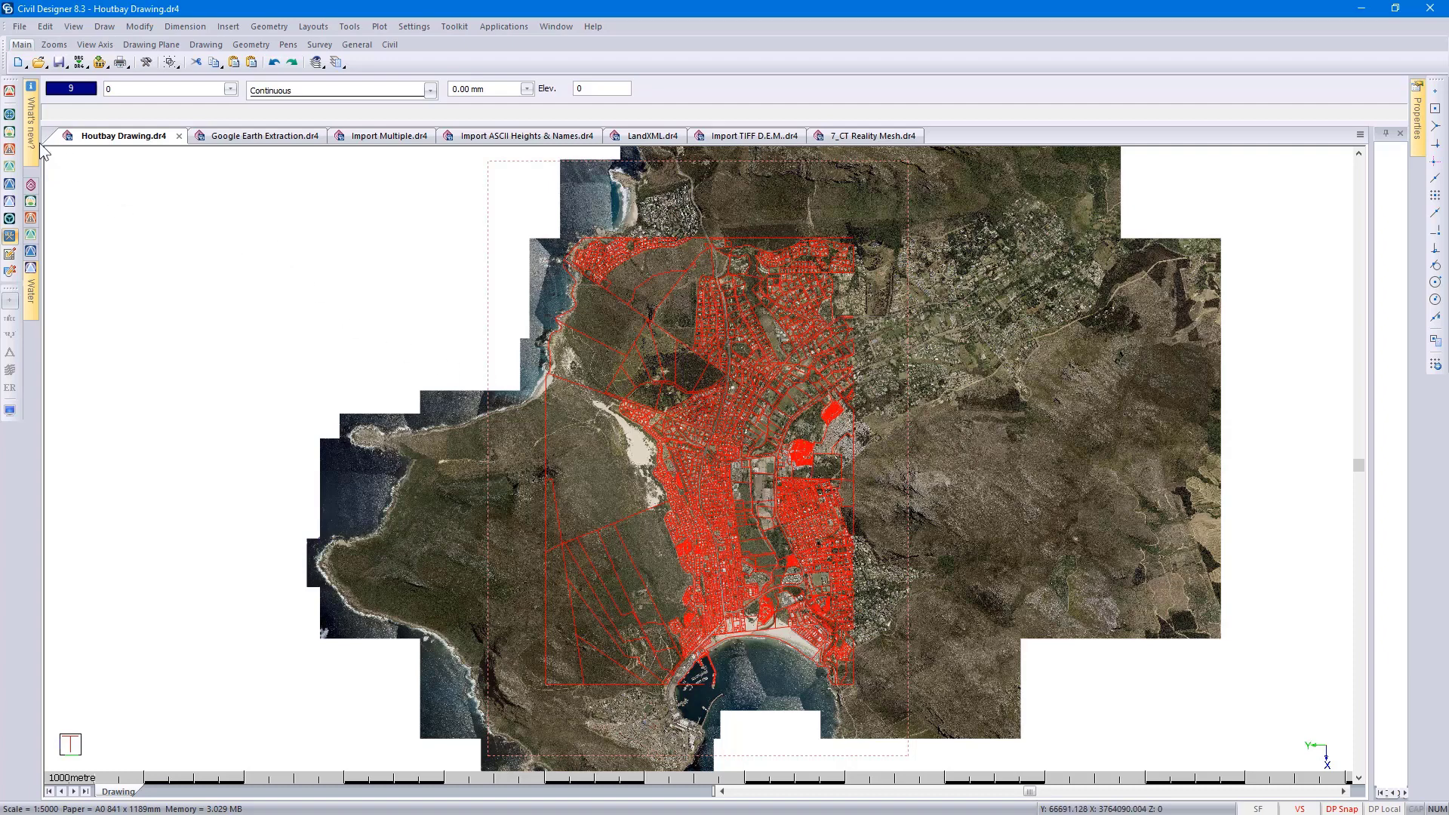
Switch to Survey Mode, view Project Settings without changes, then close Houtbay Drawing.dr4
click(10, 116)
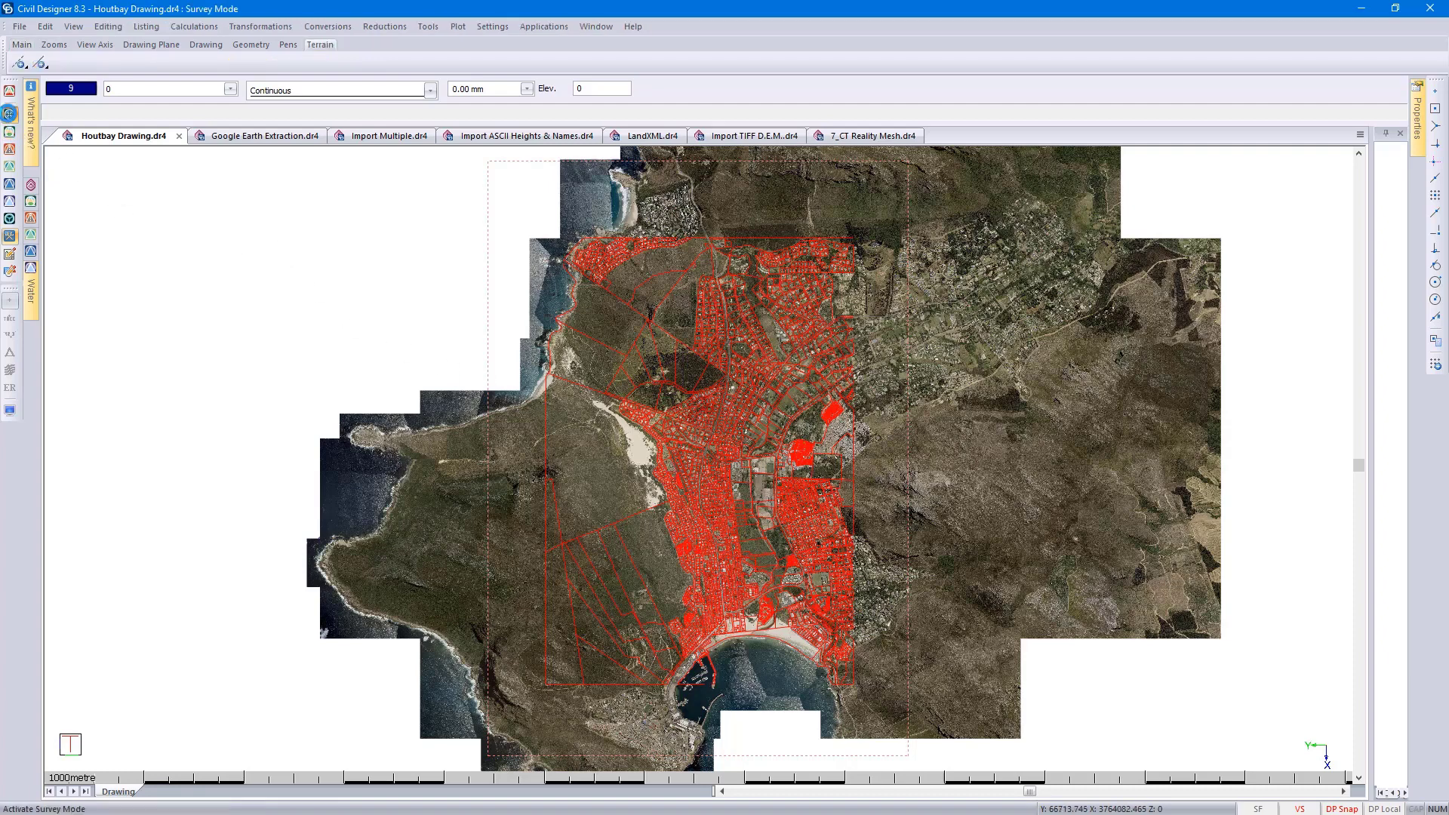
click(20, 27)
click(61, 211)
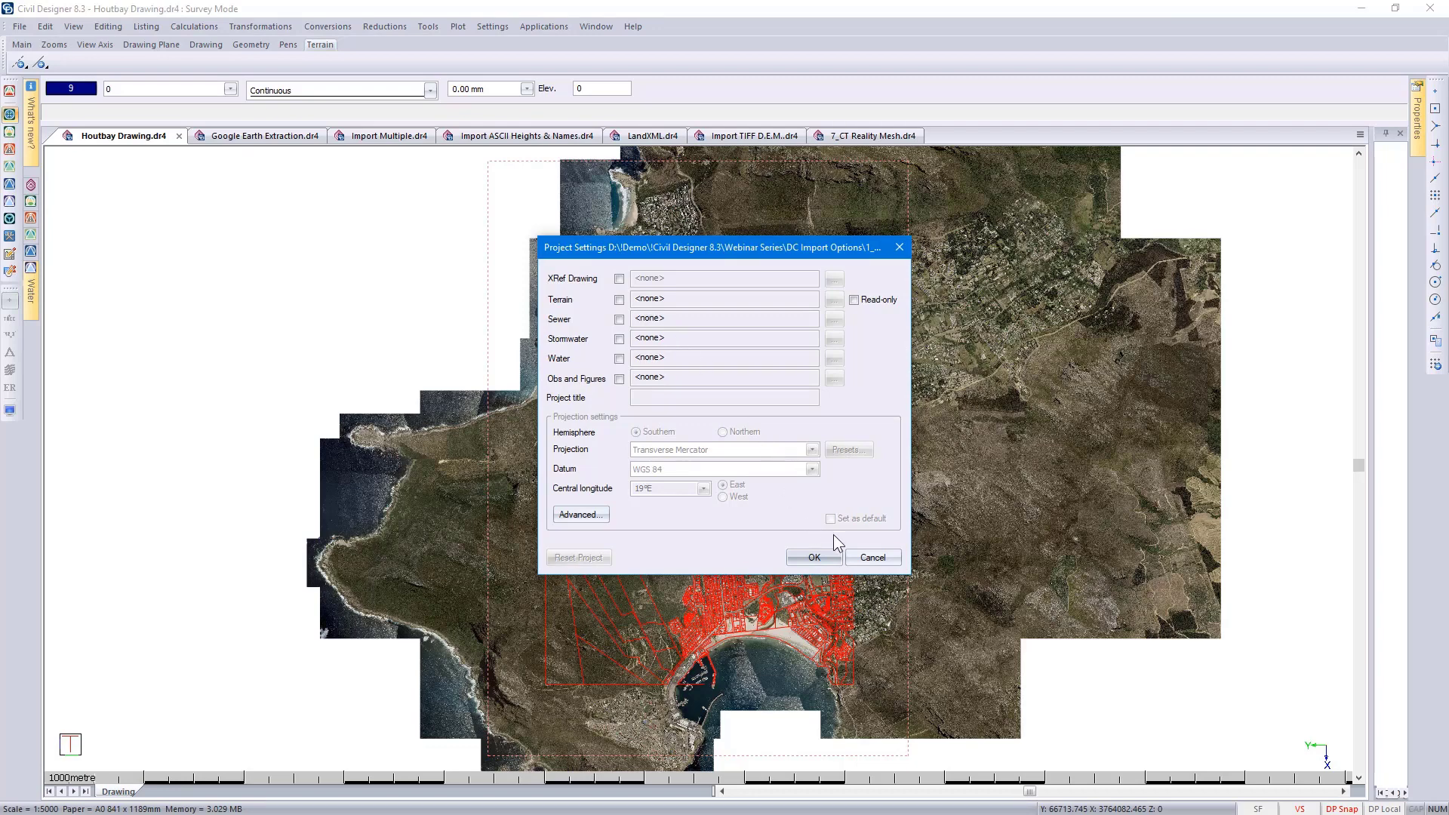
click(873, 558)
click(178, 138)
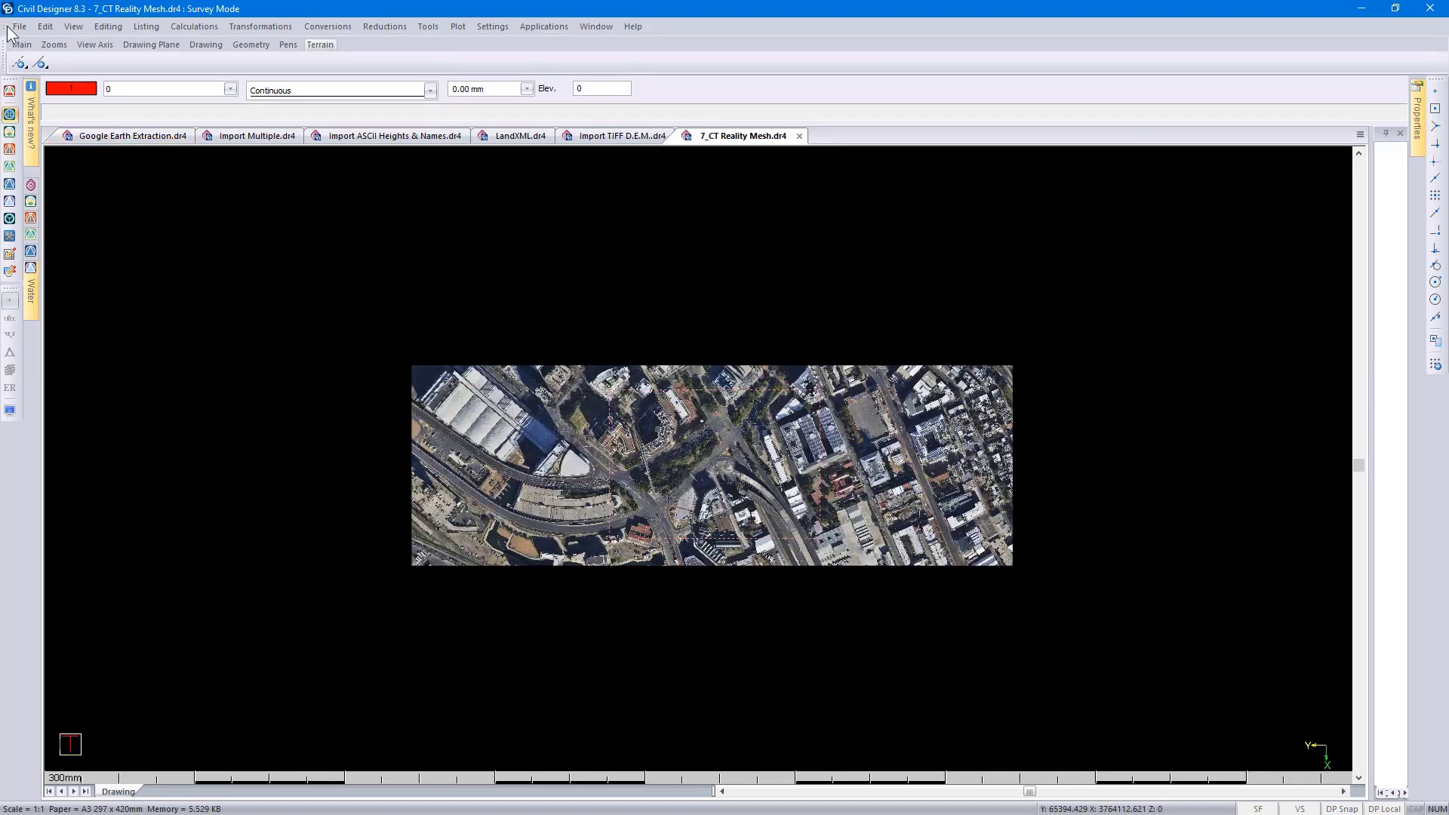
Create the blank Drawing2 from the File menu and bring up its Project Settings
click(20, 26)
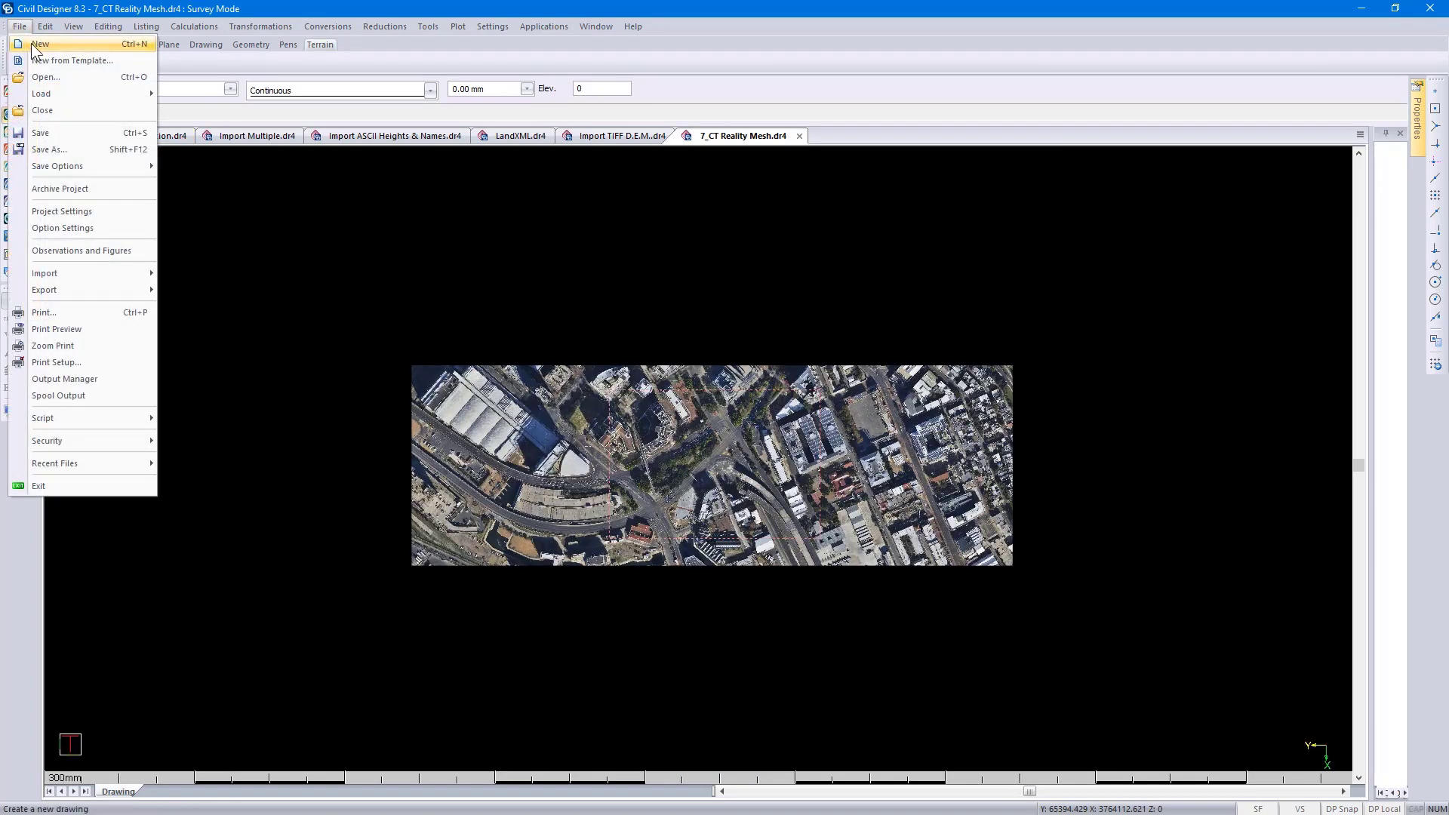
click(39, 44)
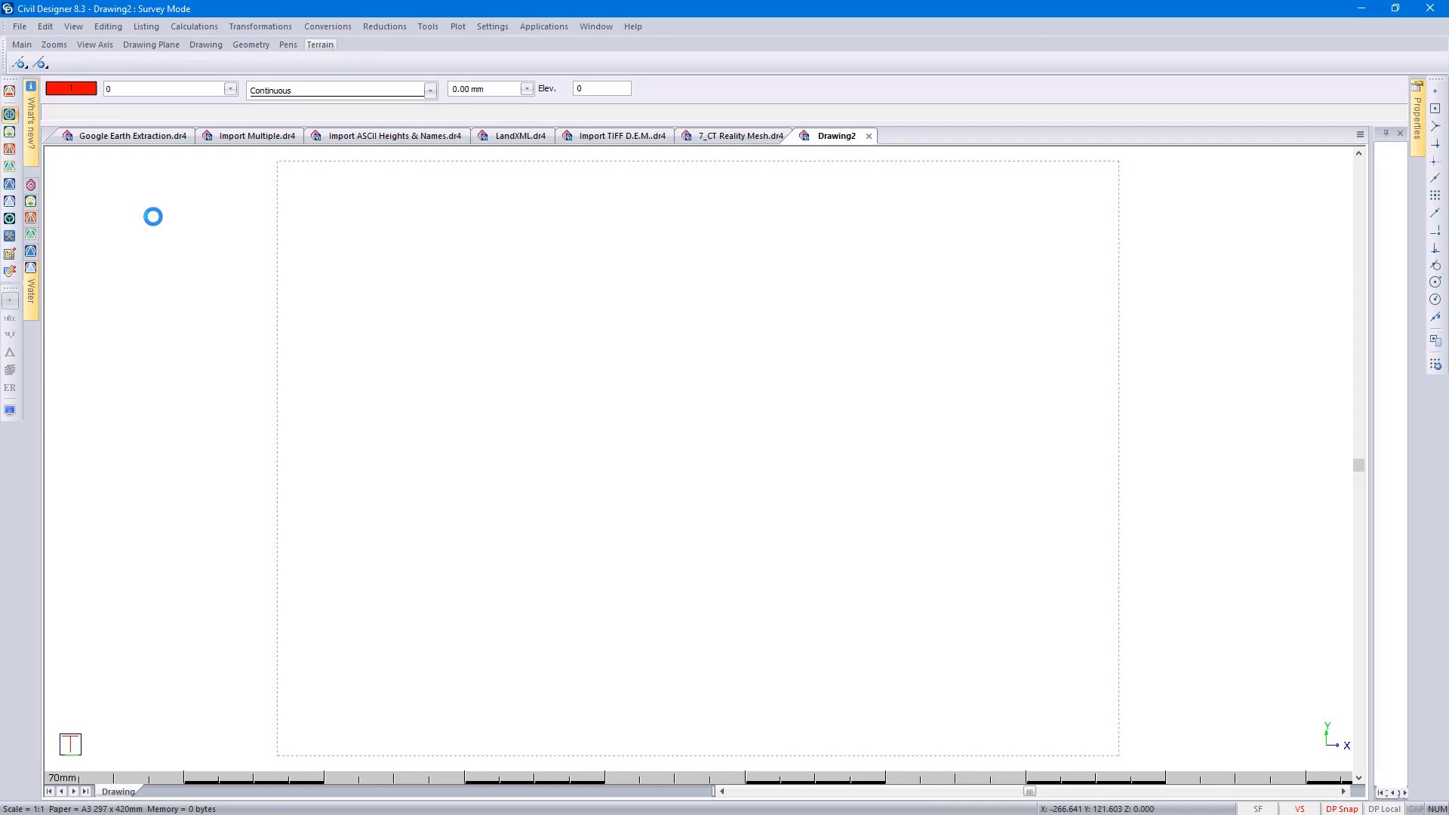
click(19, 26)
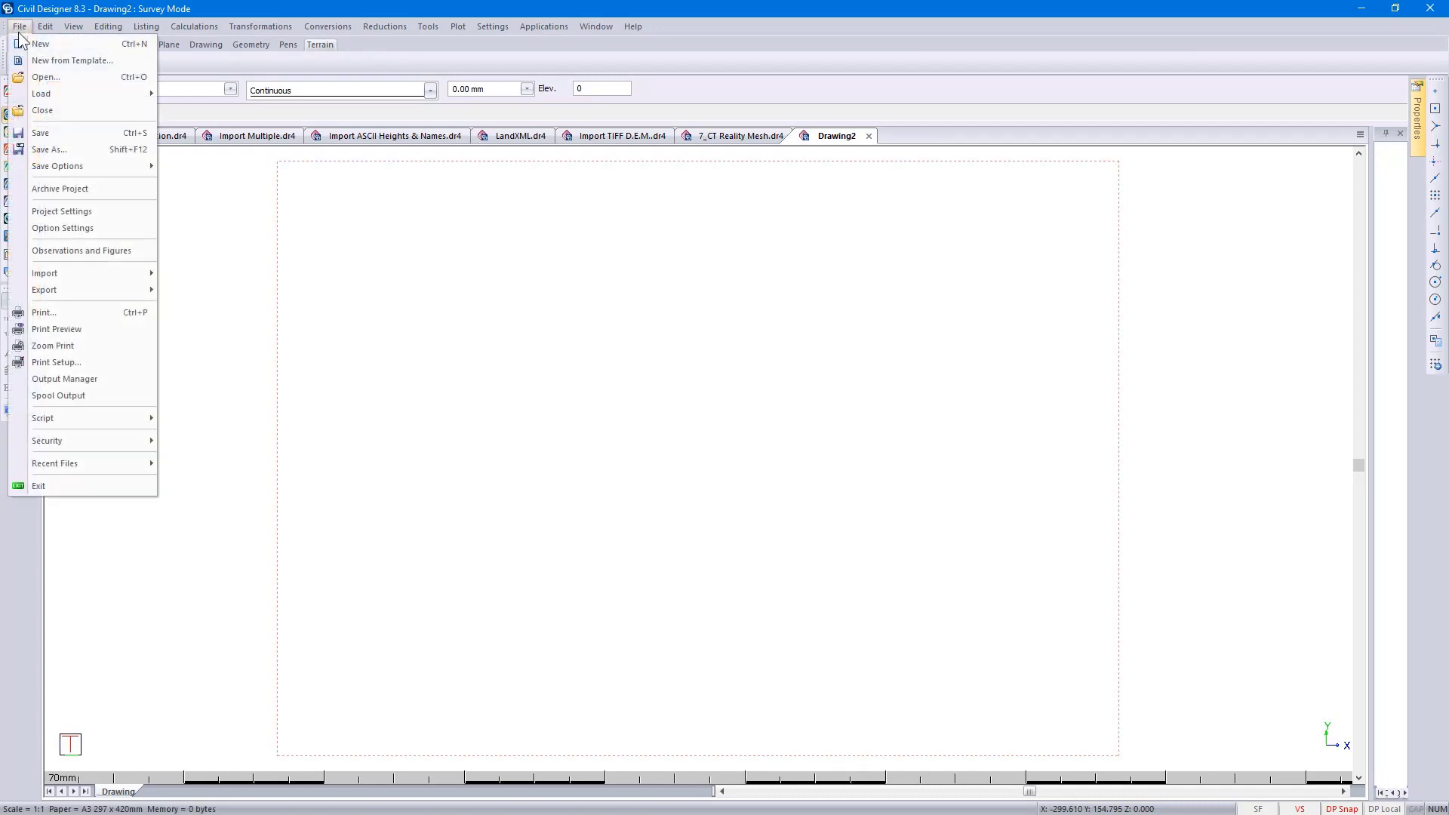
click(83, 209)
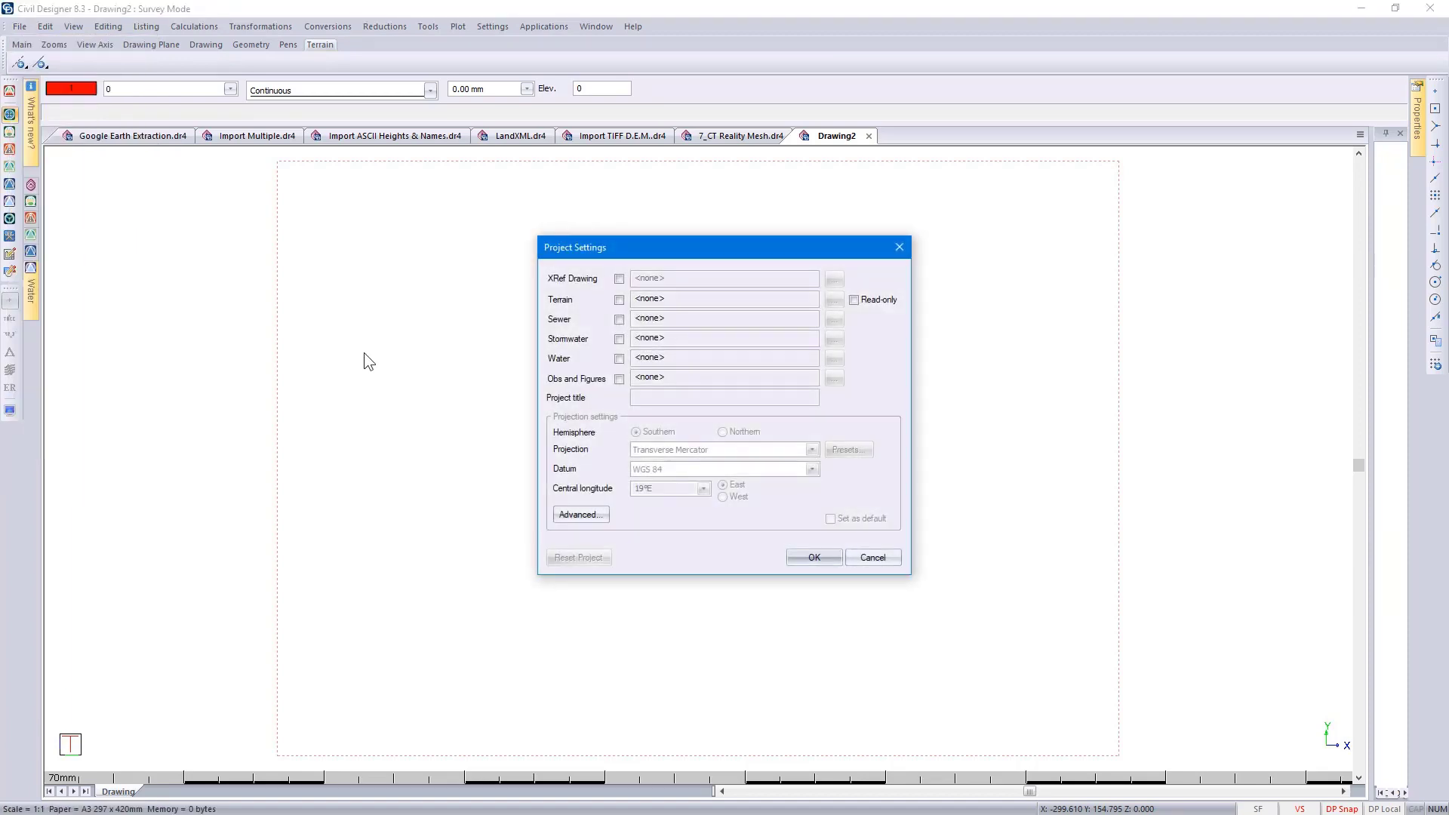
click(618, 279)
click(271, 255)
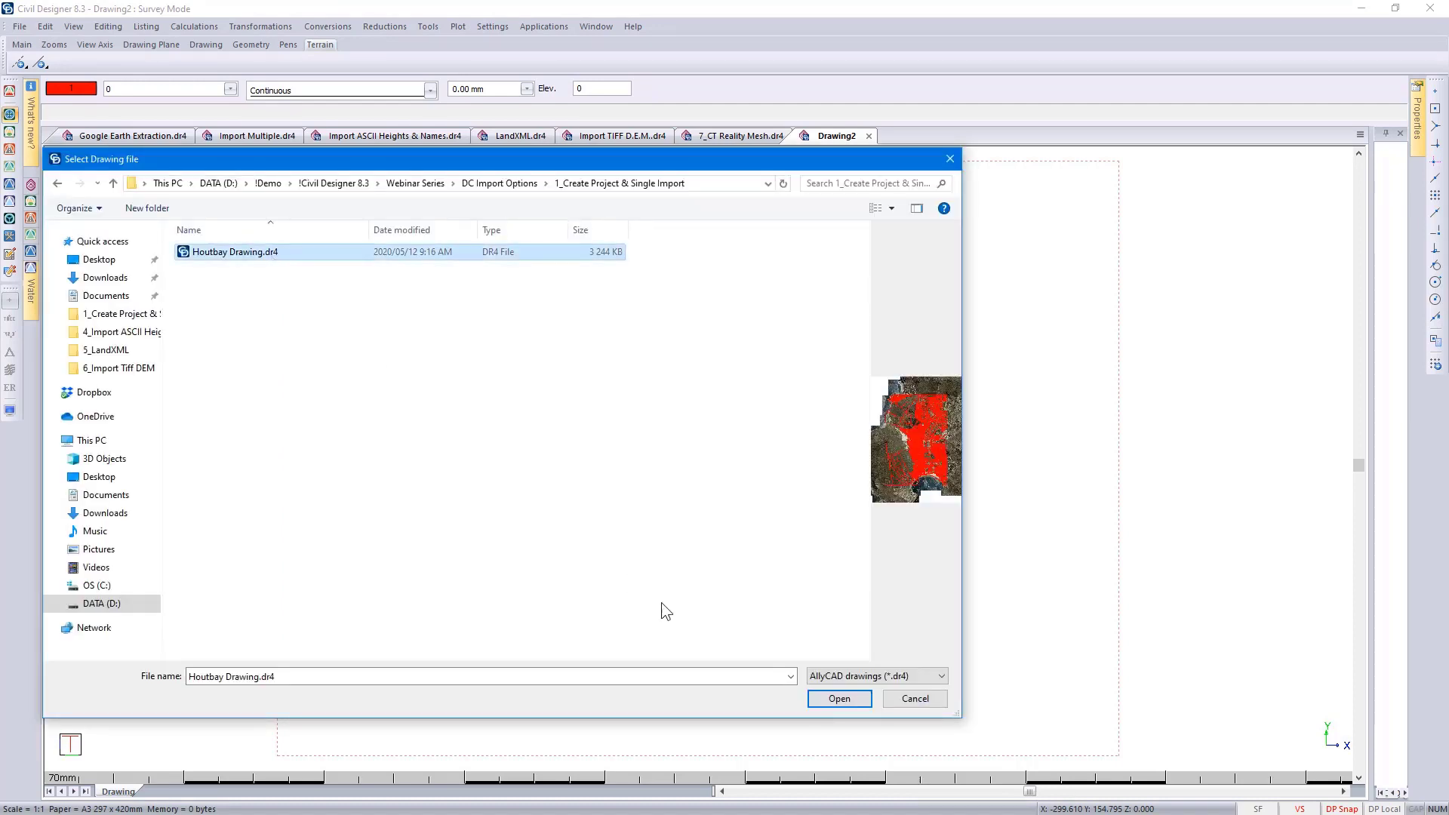
click(838, 698)
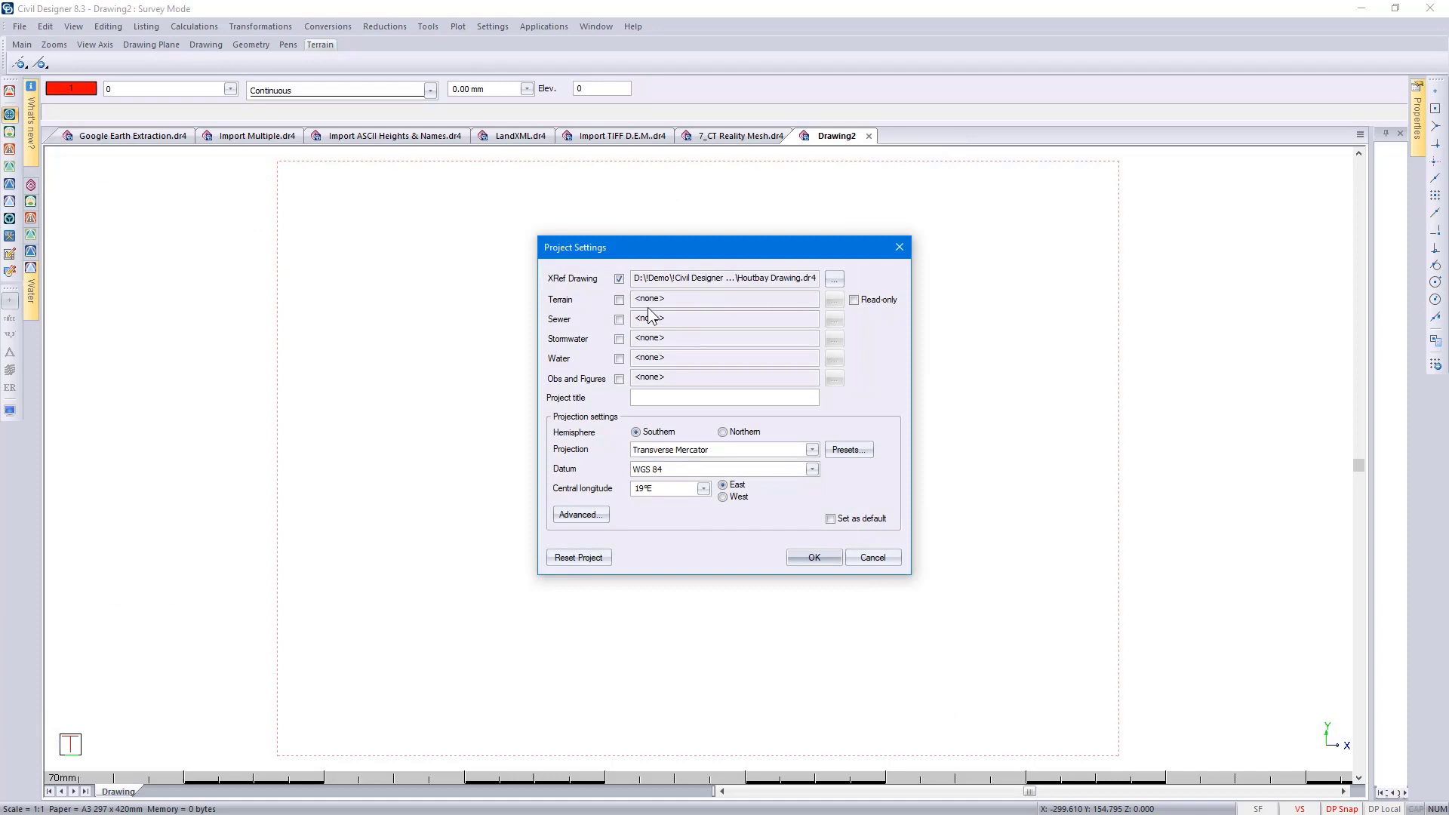
click(618, 278)
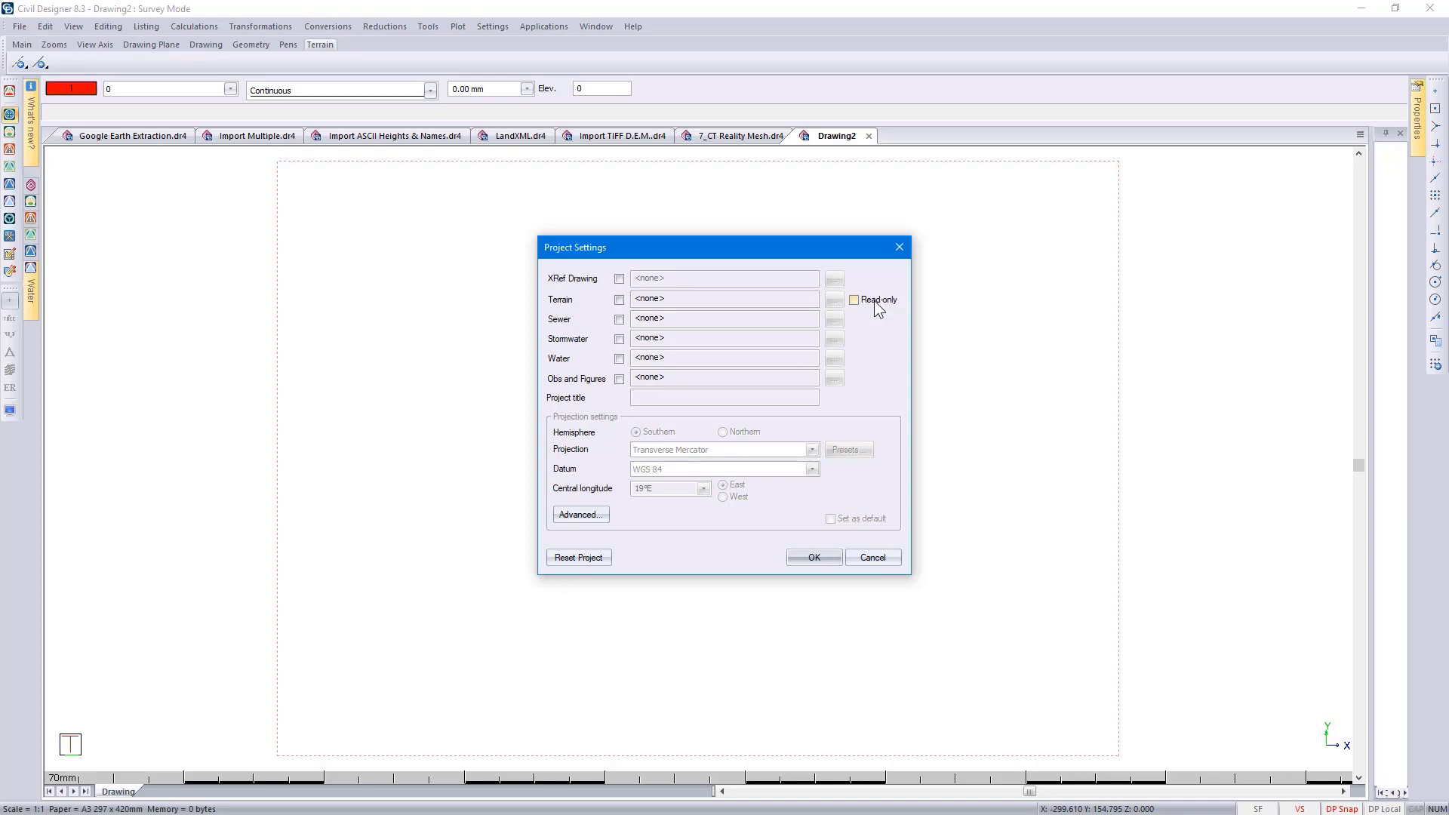
Tick Terrain and link it to a newly created terrain file named DC DEMO1.dt8
click(619, 299)
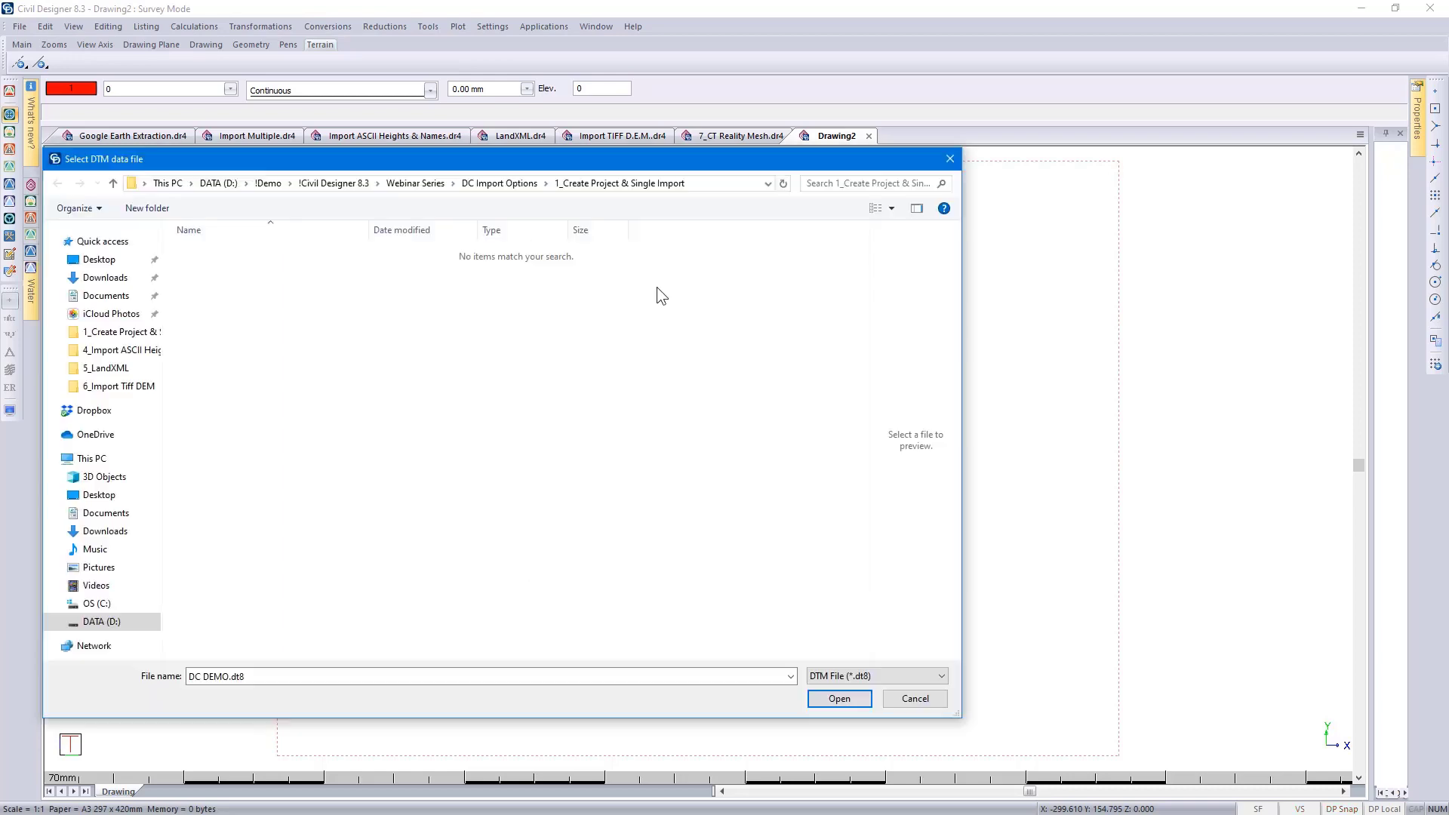
click(228, 677)
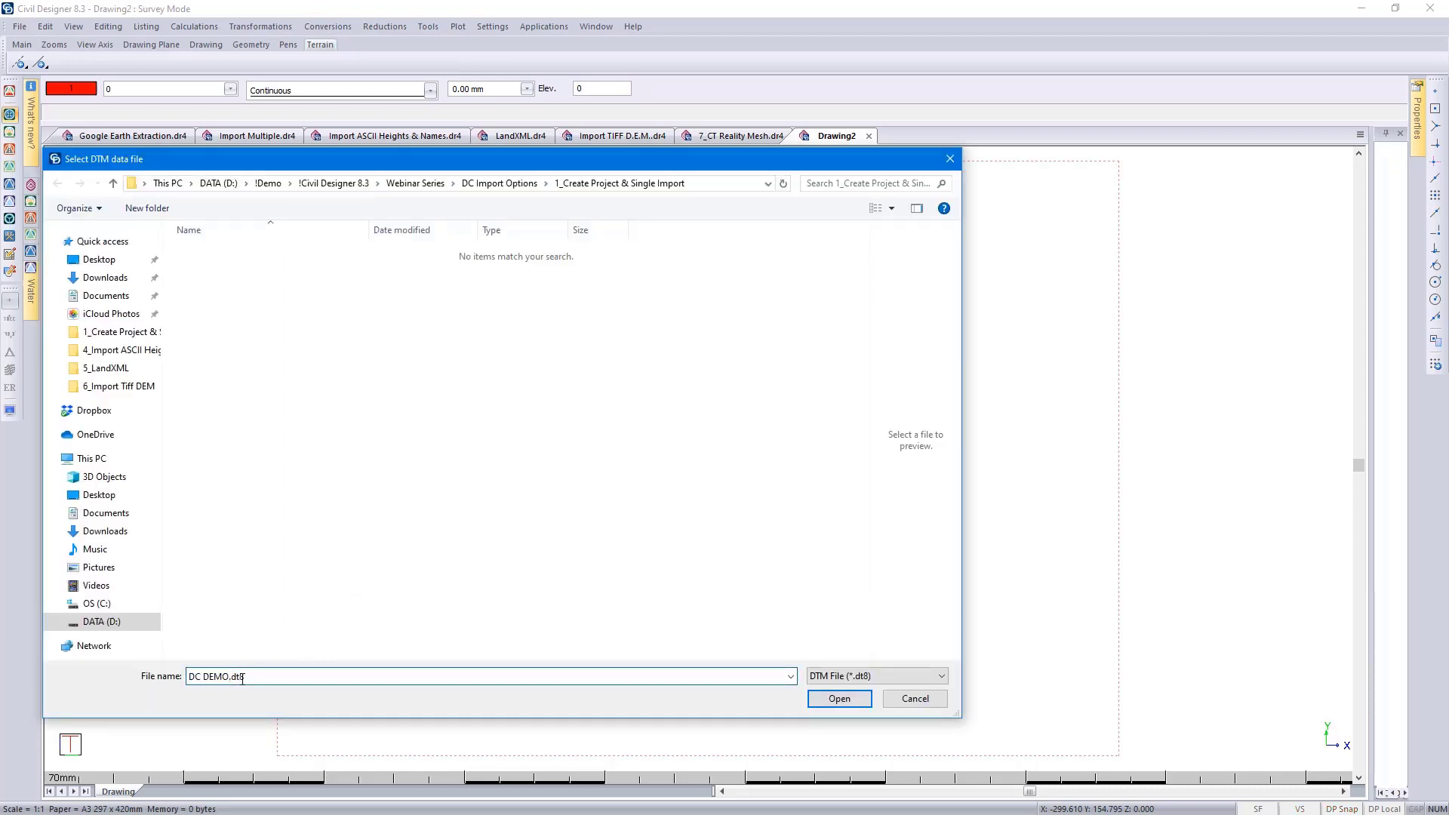
text(1)
click(839, 699)
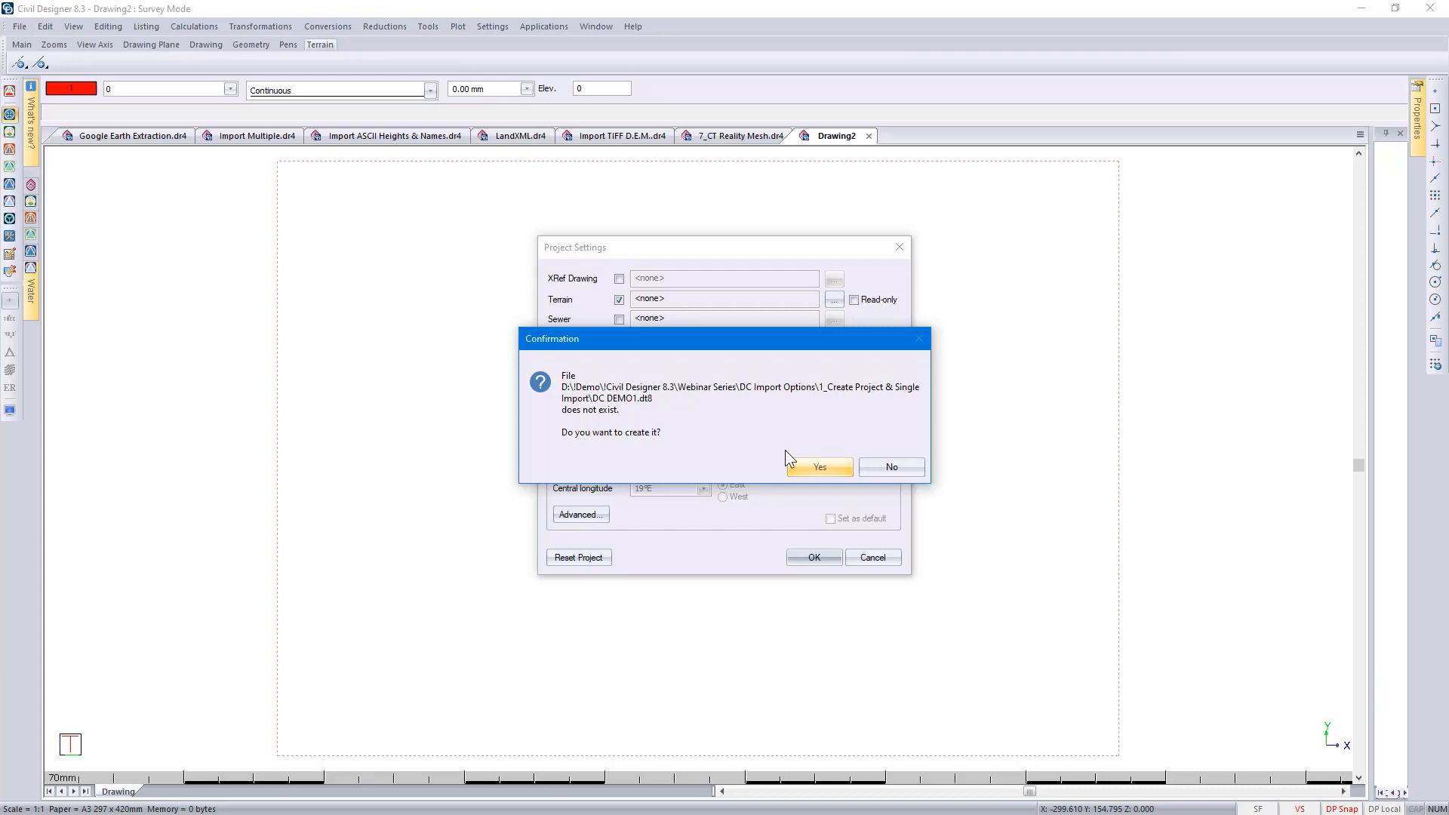
click(811, 462)
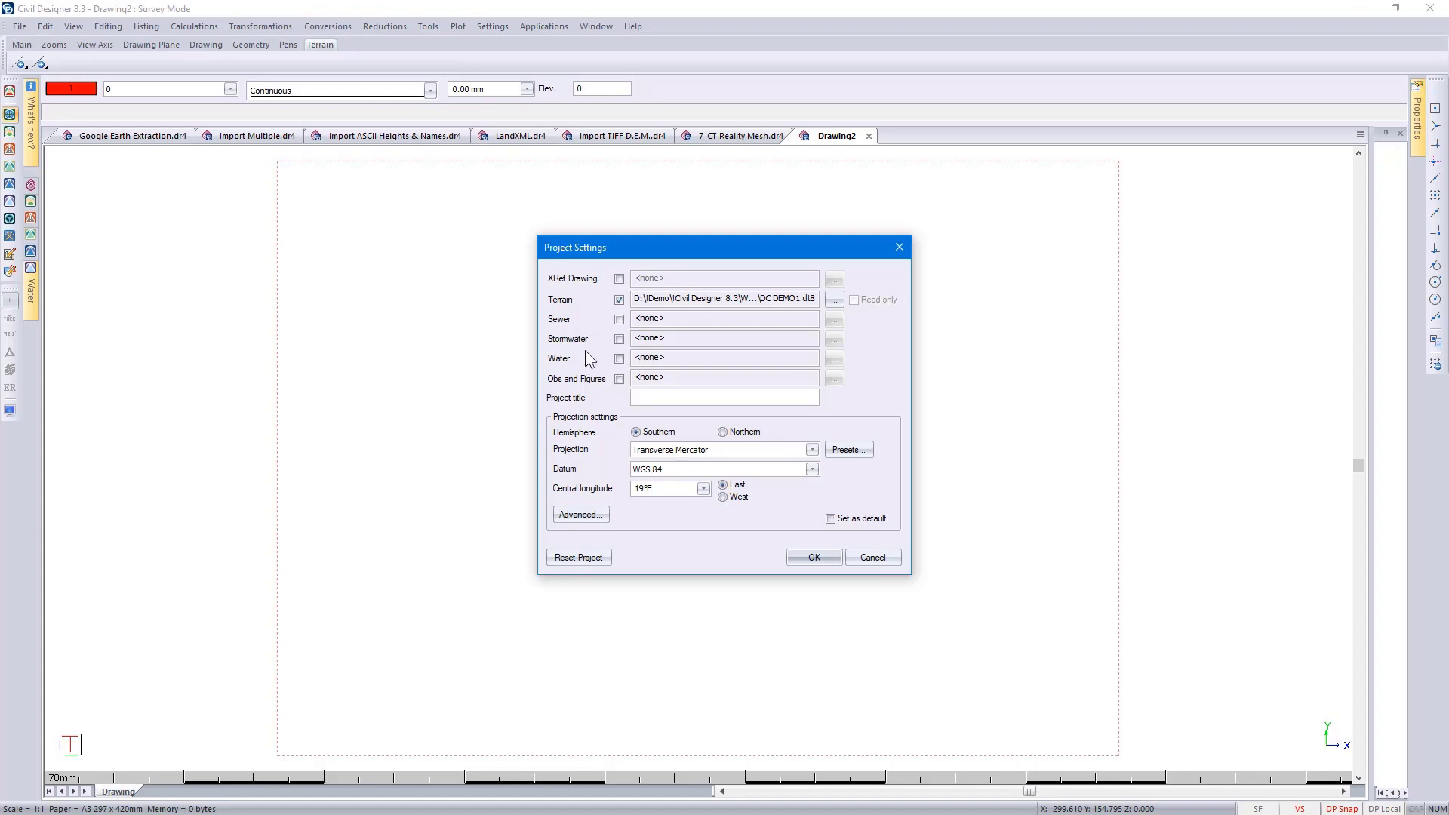
Enter 'Webinar Series' as the project title and select that text
click(696, 403)
text(Webin)
text(ar Serie)
text(s)
drag(687, 395, 598, 399)
Apply the Europe preset 'UK - Great Britain mainland onshore' with OSGB 1936 British National Grid
click(844, 451)
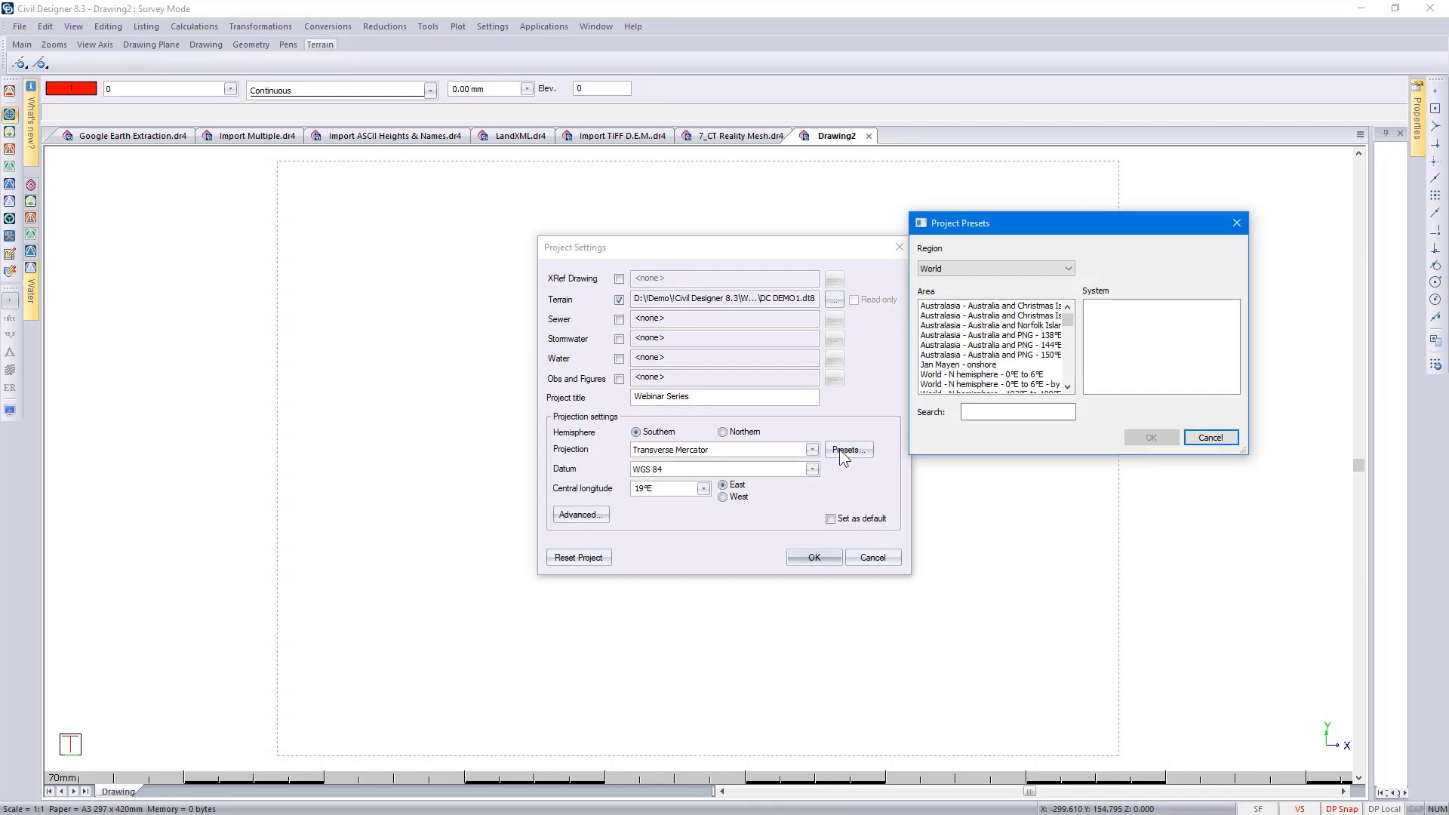
click(957, 269)
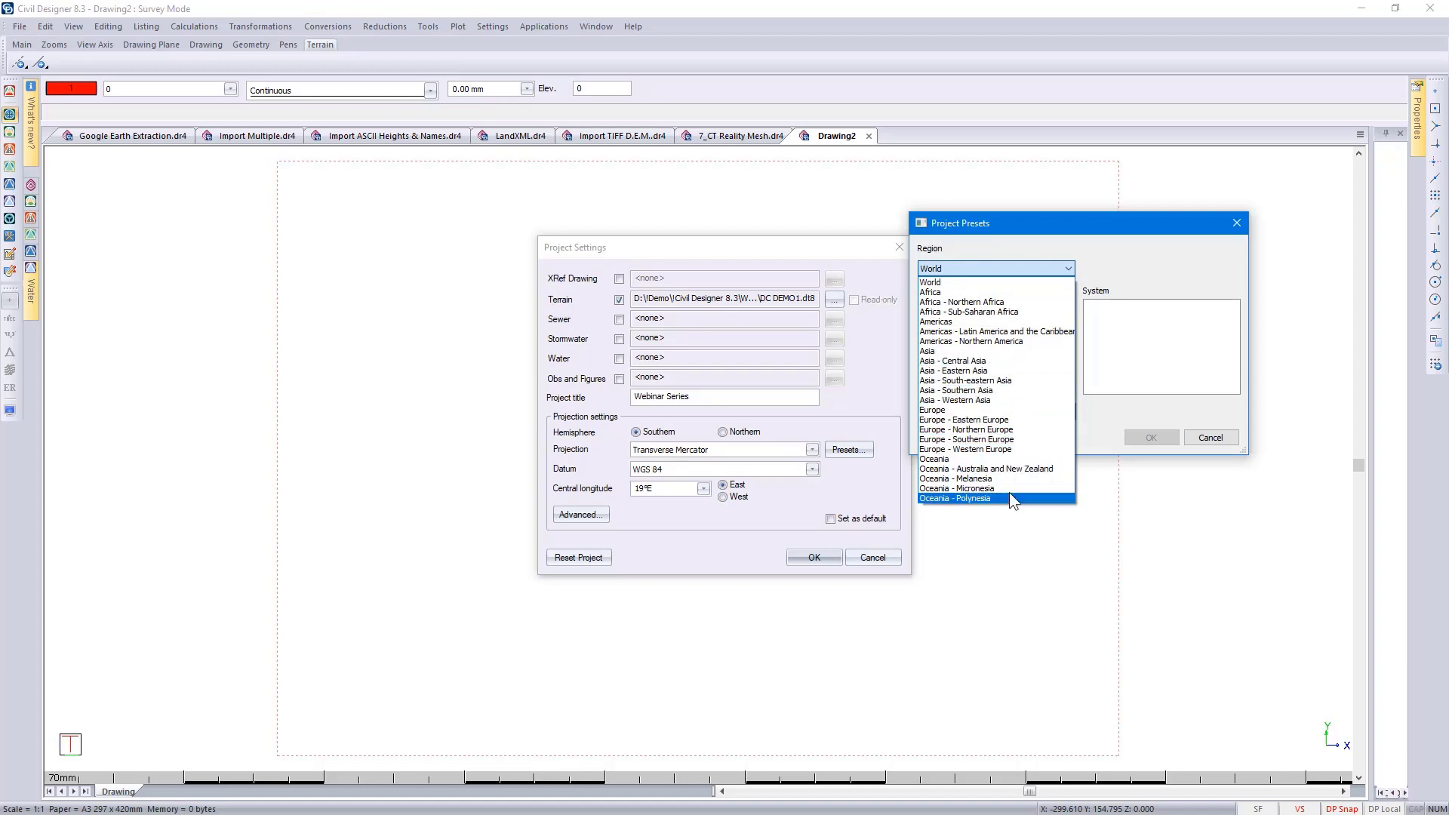
click(998, 412)
click(995, 412)
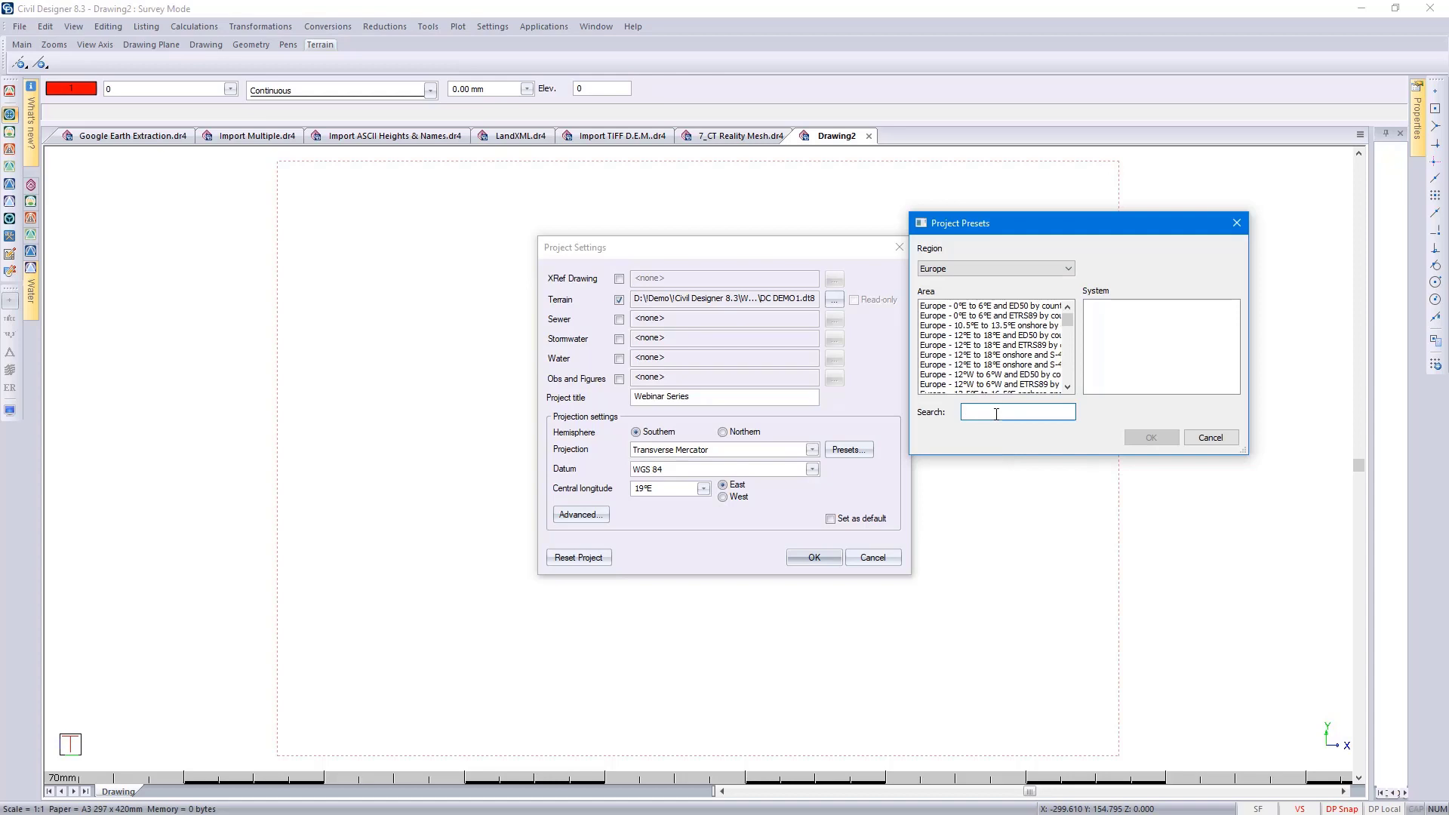
text(B)
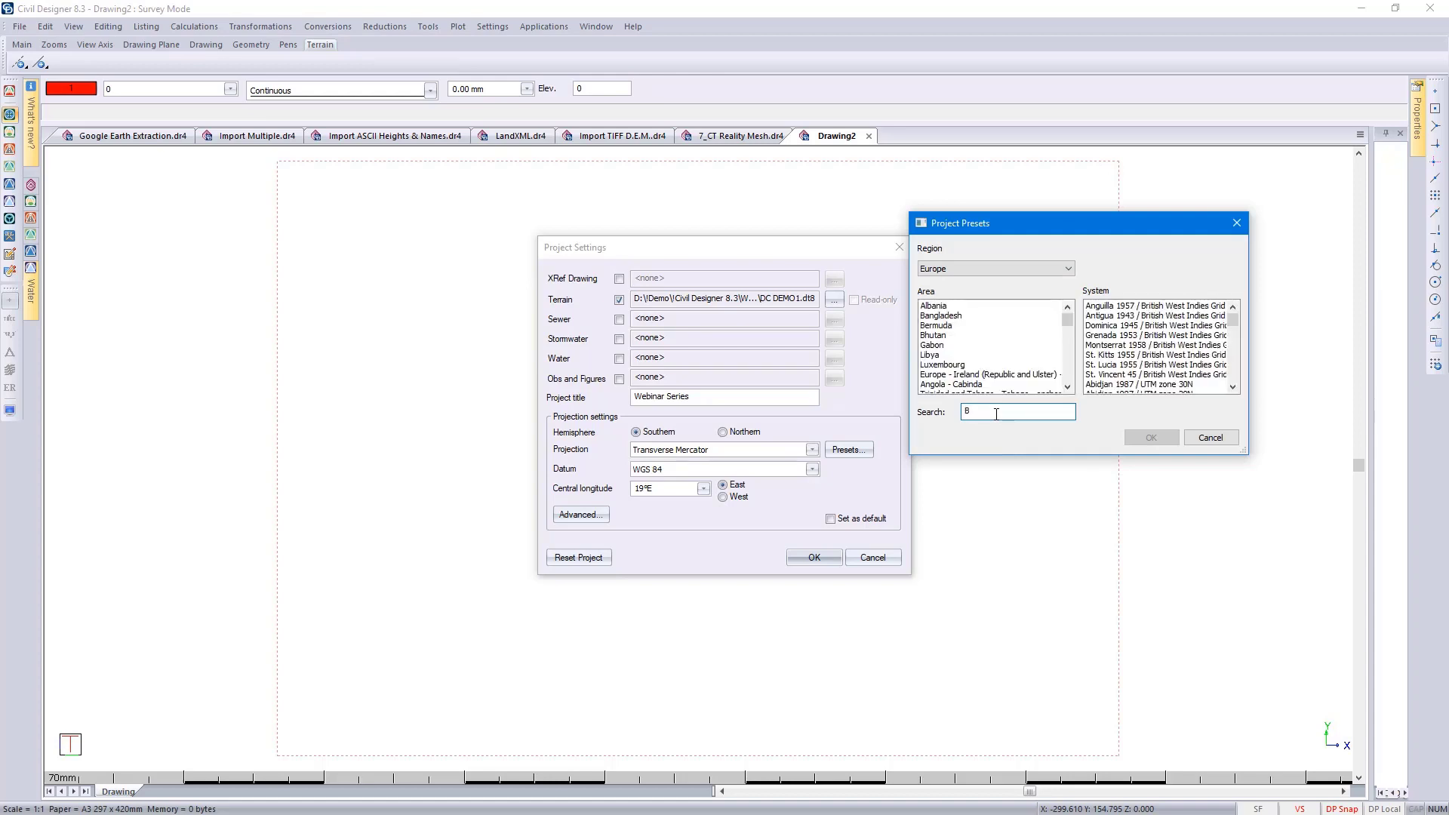
text(rit)
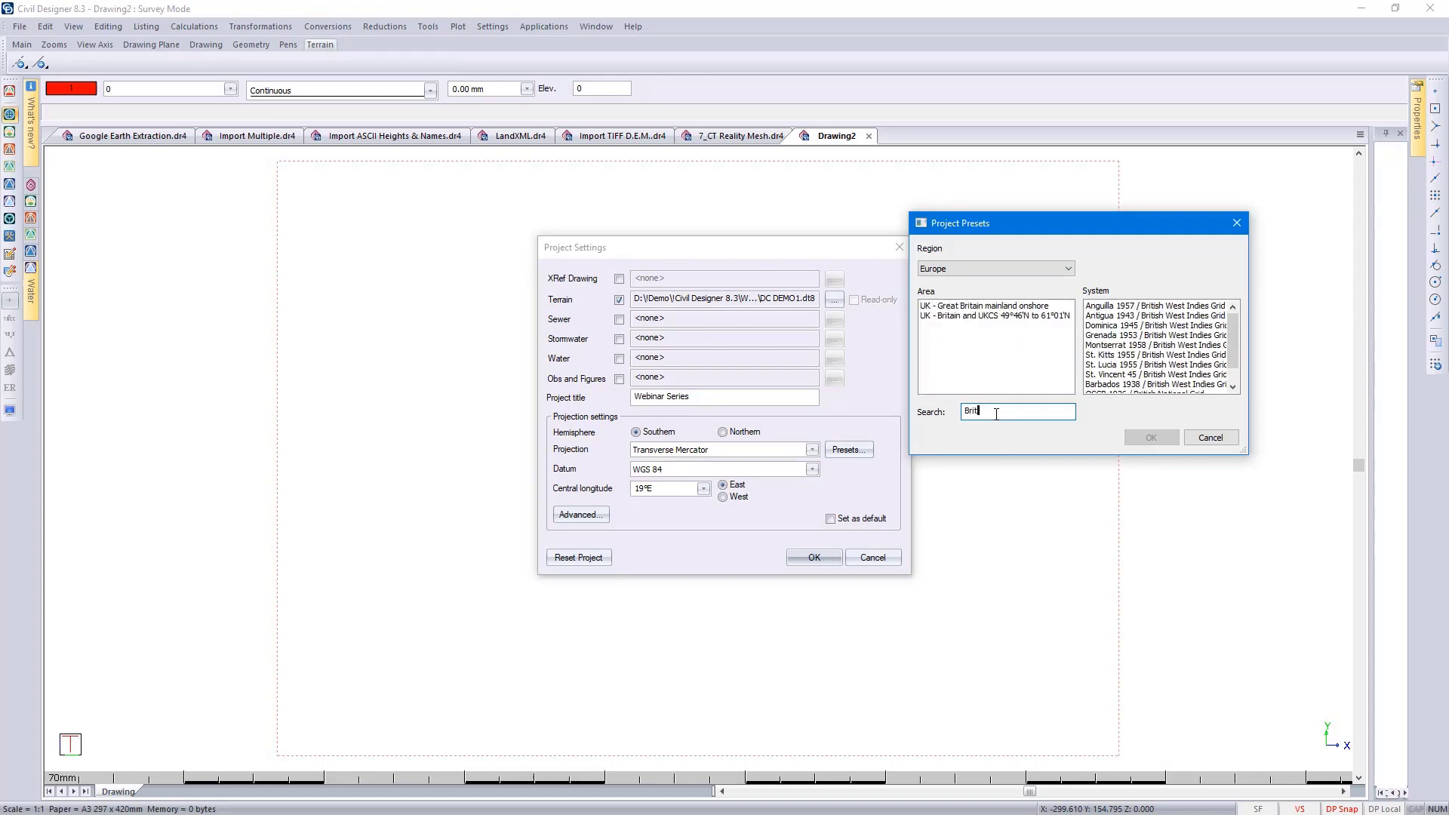
click(982, 307)
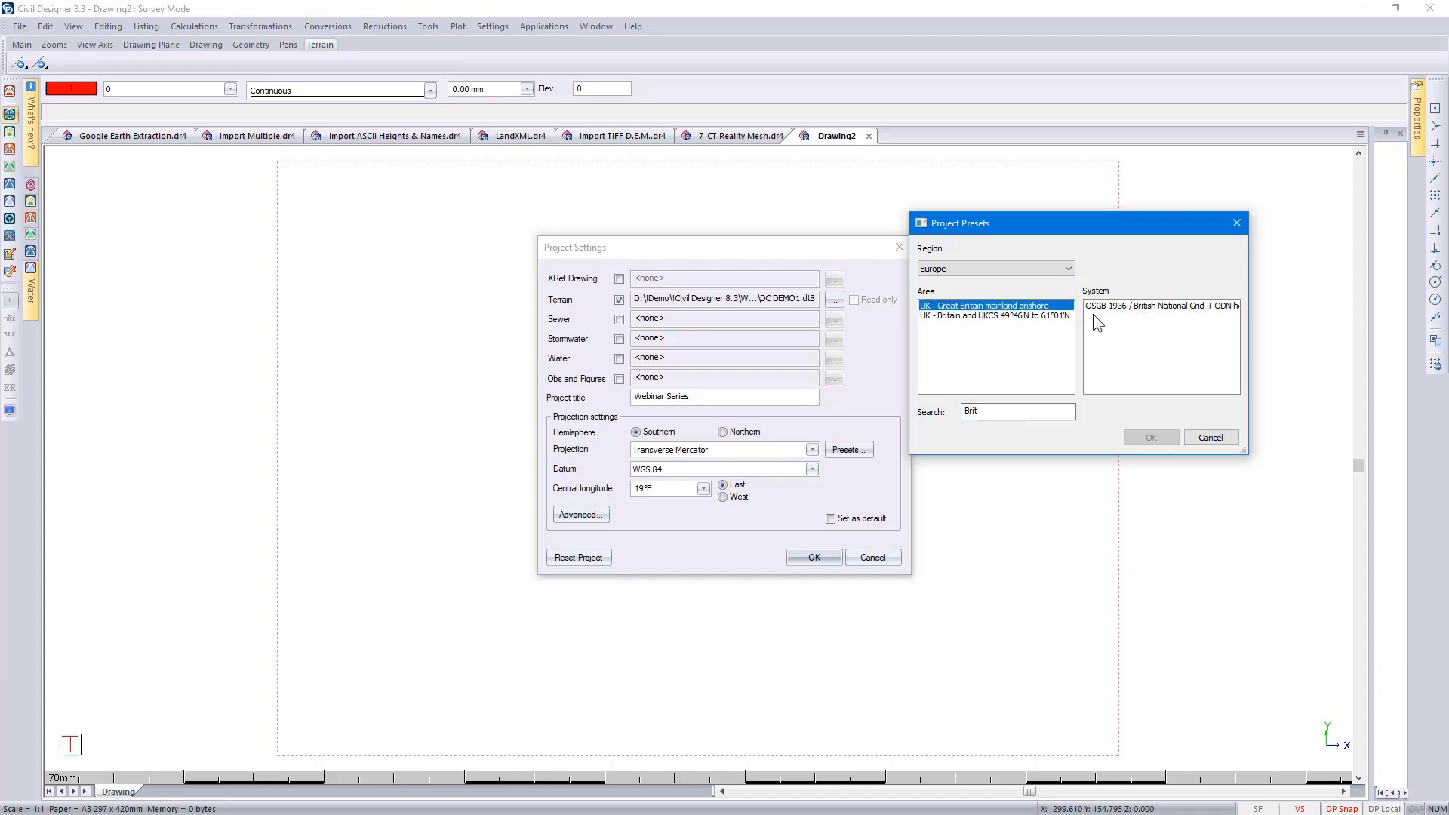
click(1092, 304)
click(1147, 440)
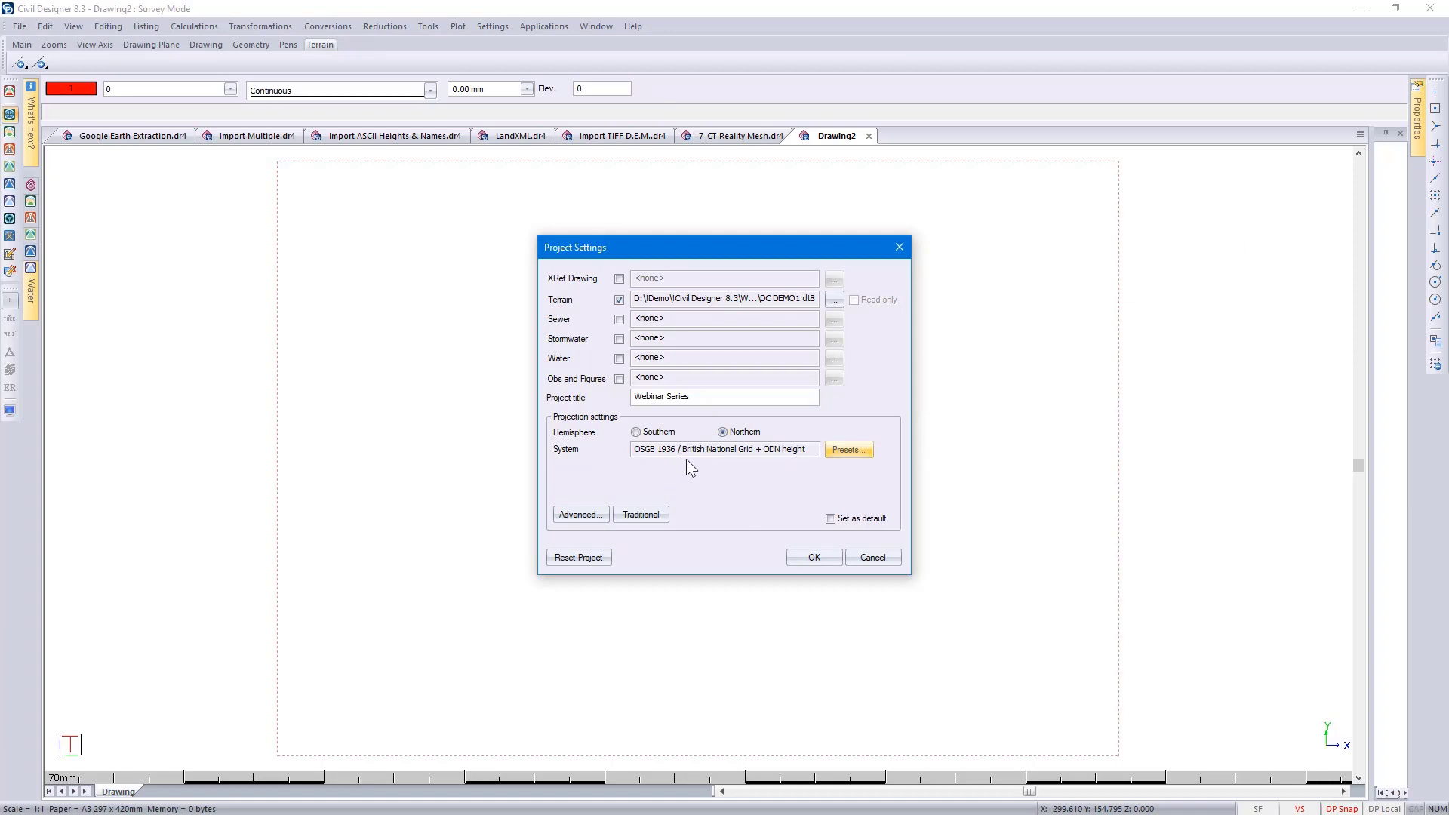
Use traditional parameters: Southern hemisphere, Transverse Mercator, WGS 84 datum, 19°E central longitude
click(642, 515)
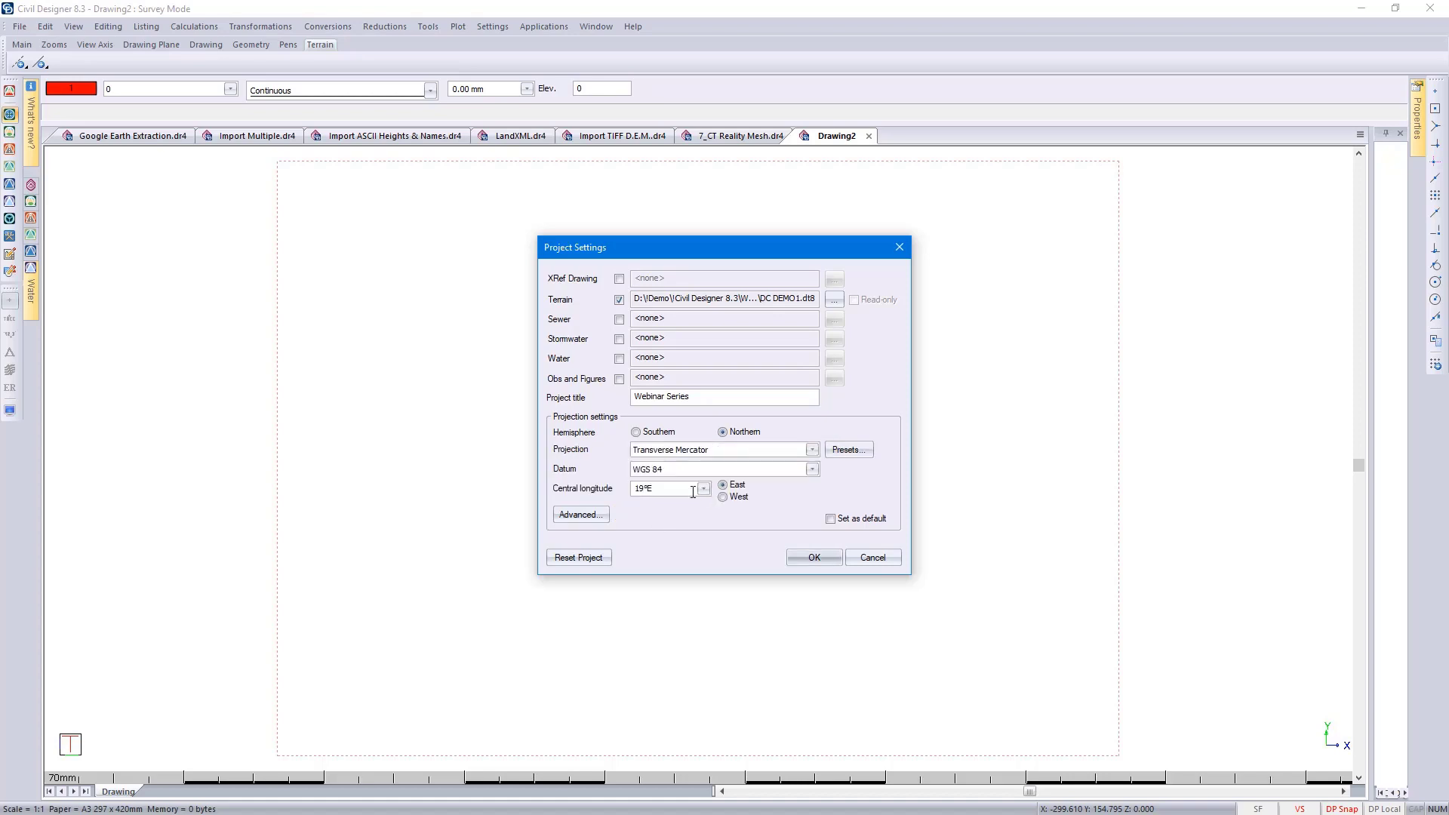
click(636, 433)
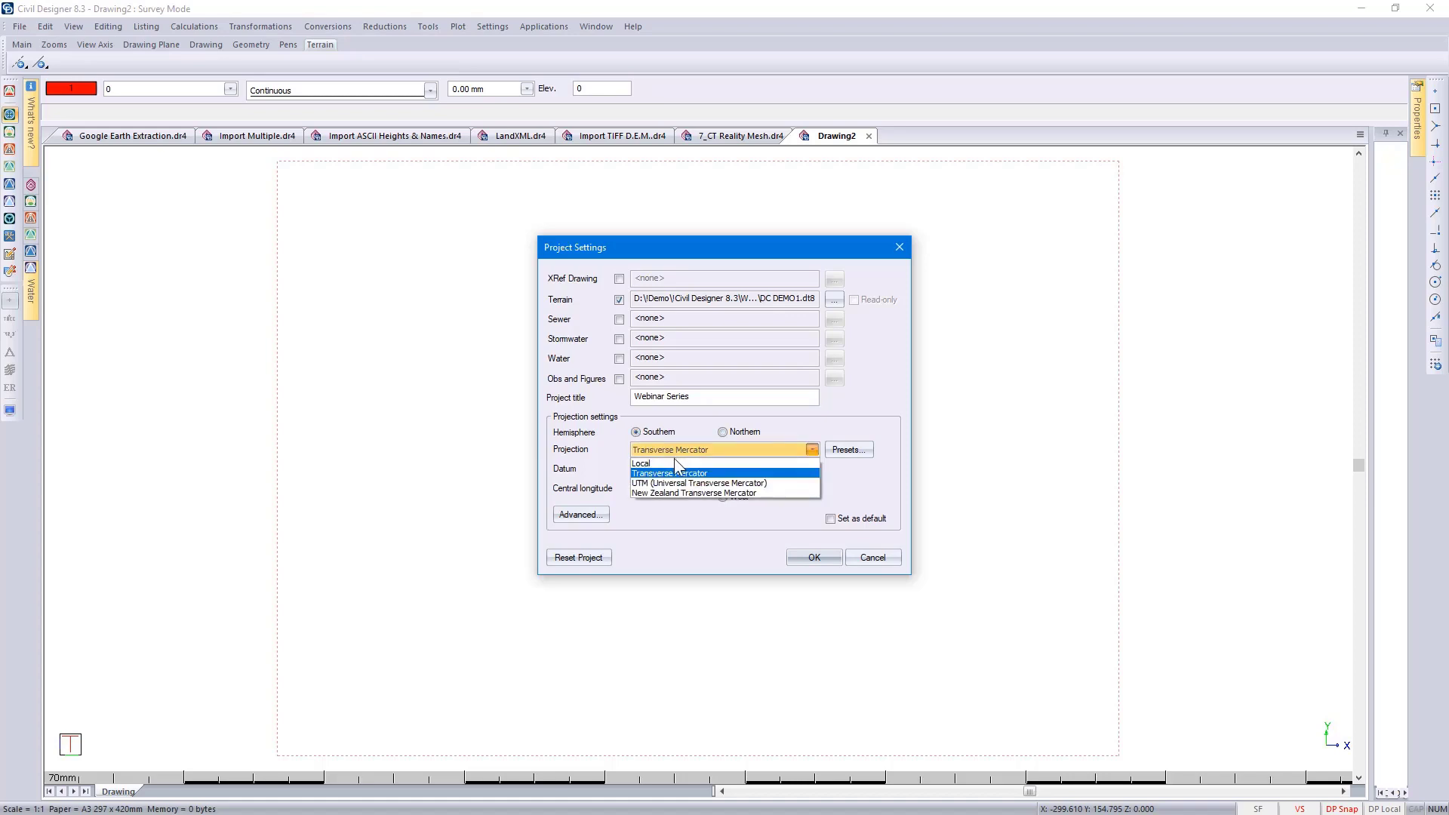
click(687, 476)
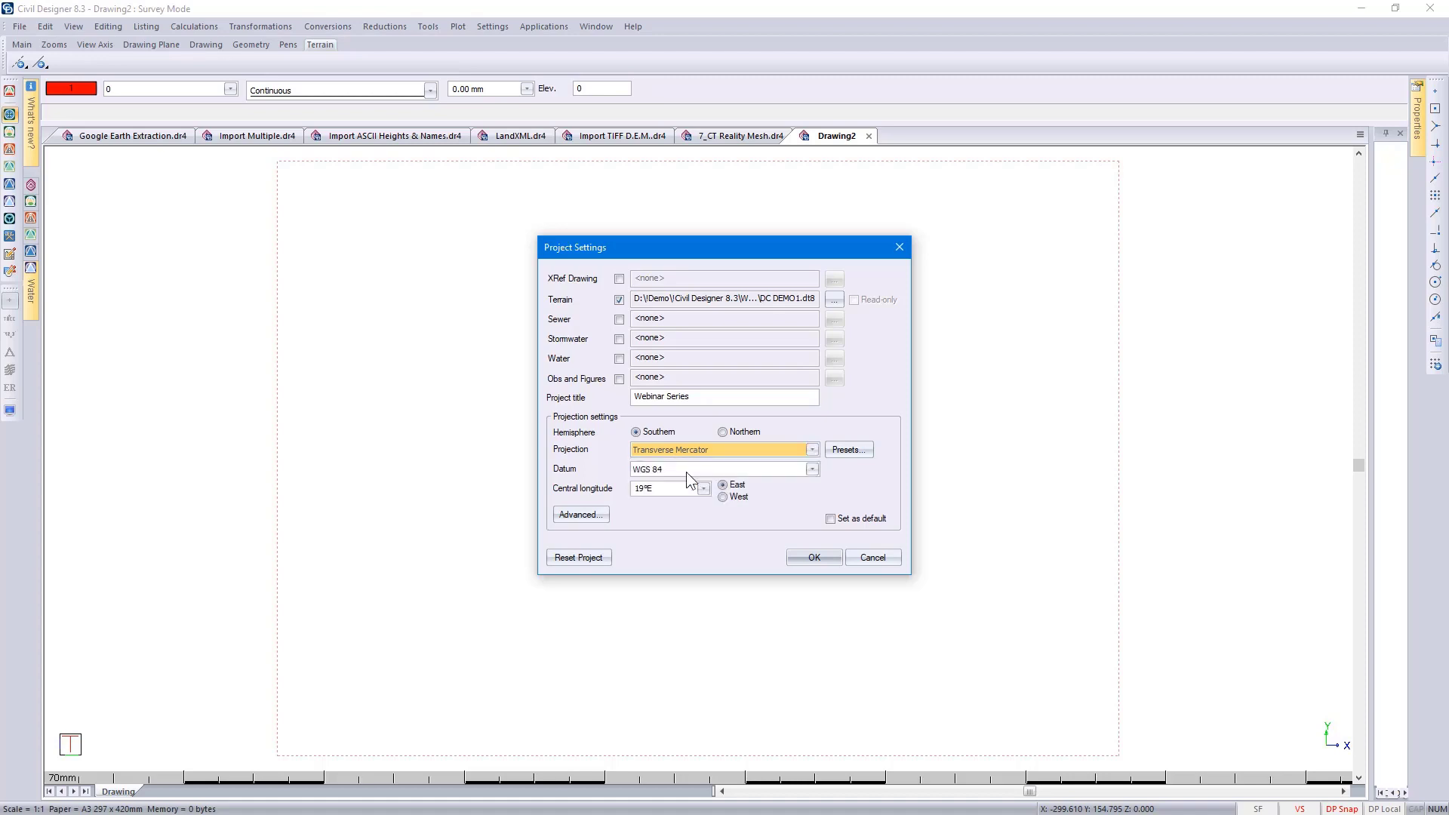
click(684, 468)
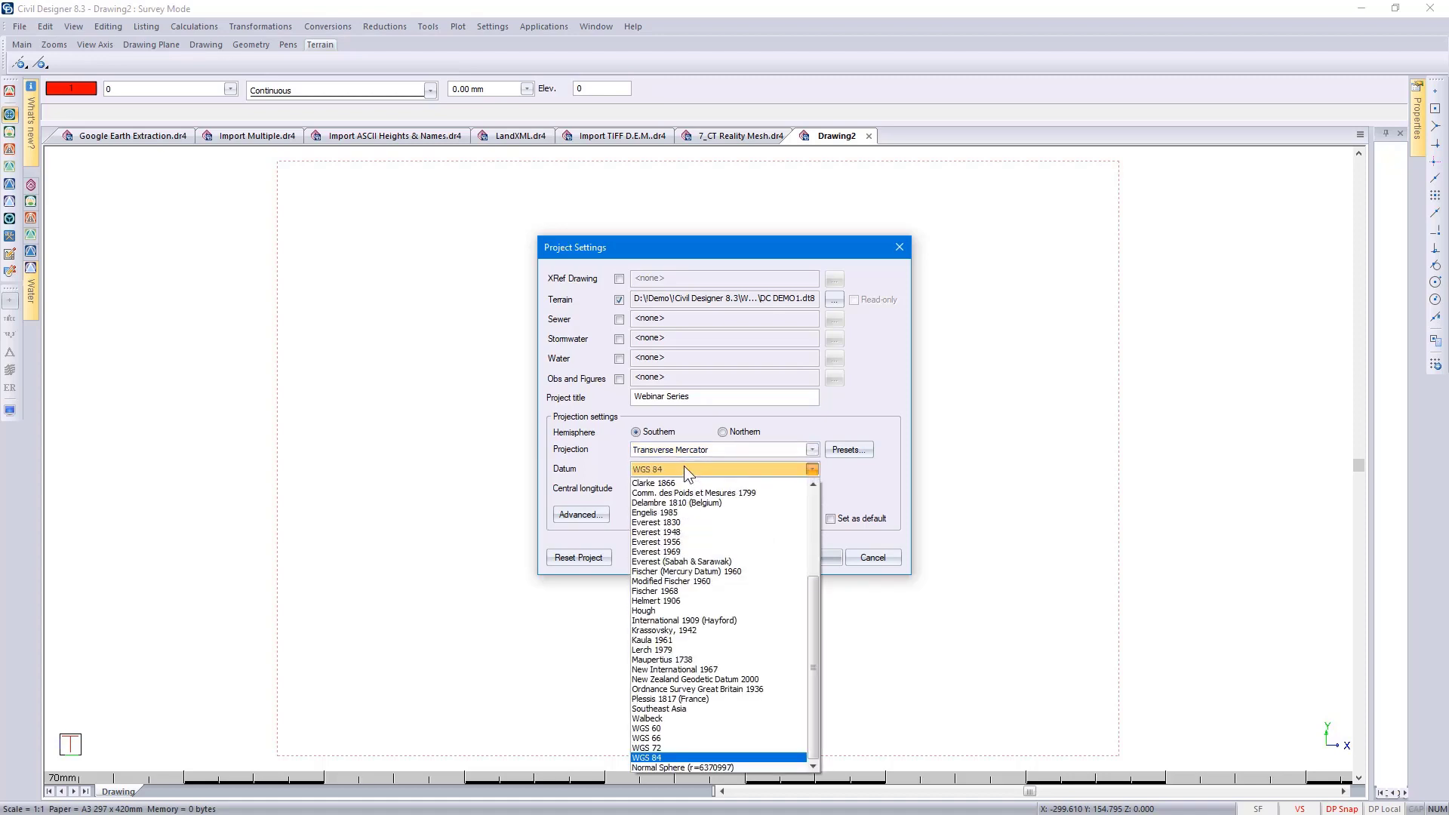
click(693, 756)
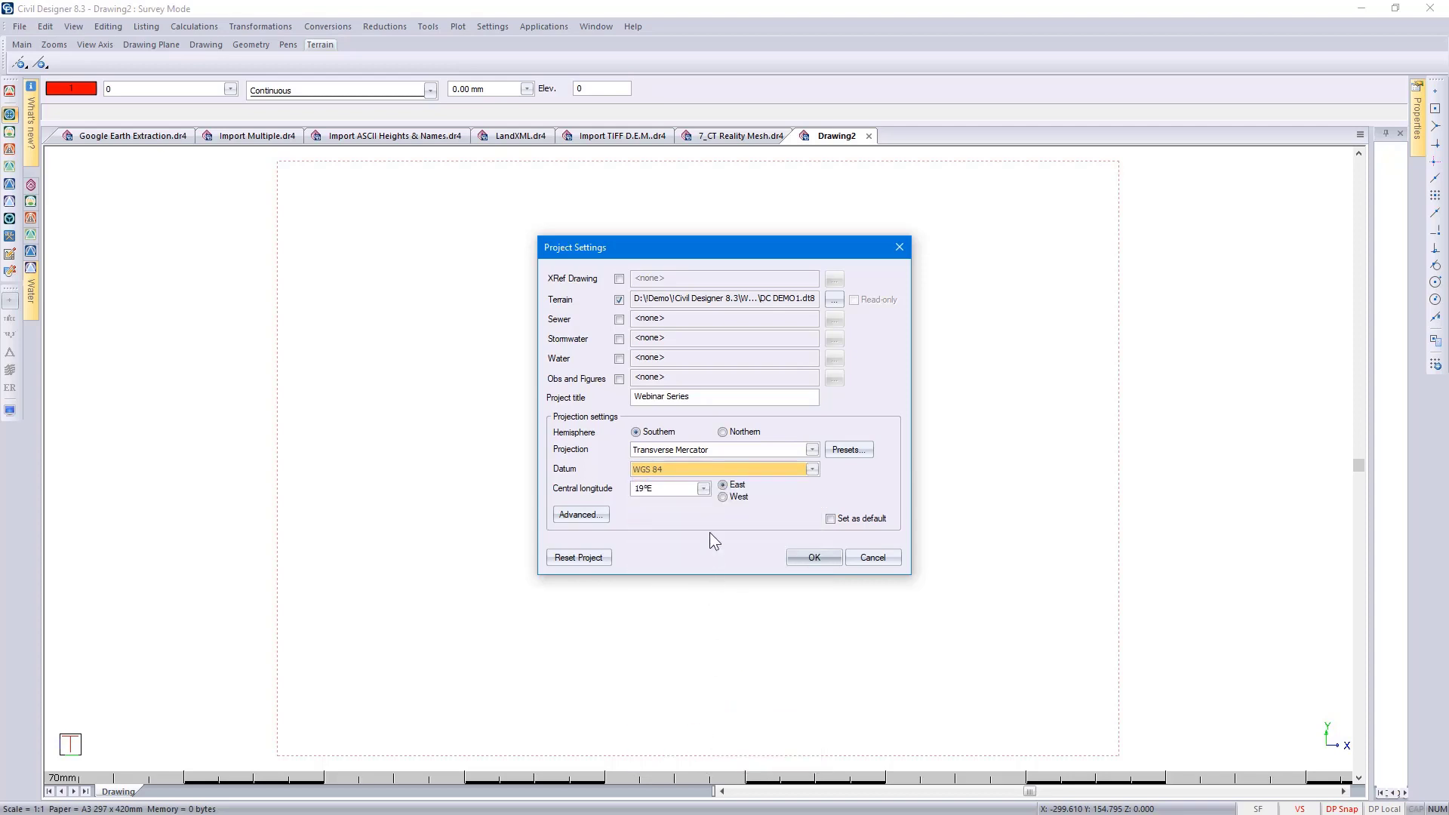
click(703, 489)
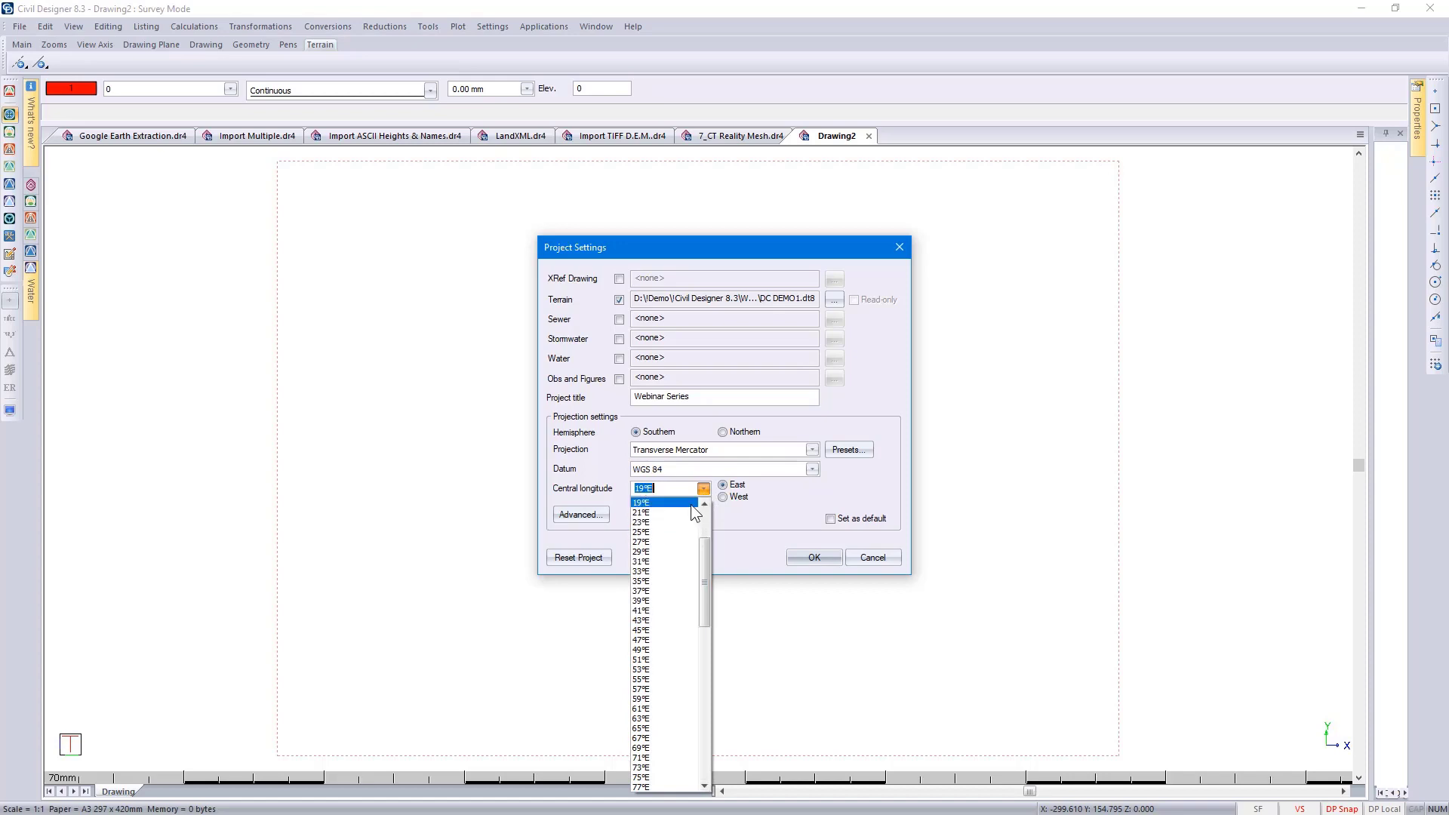
click(690, 504)
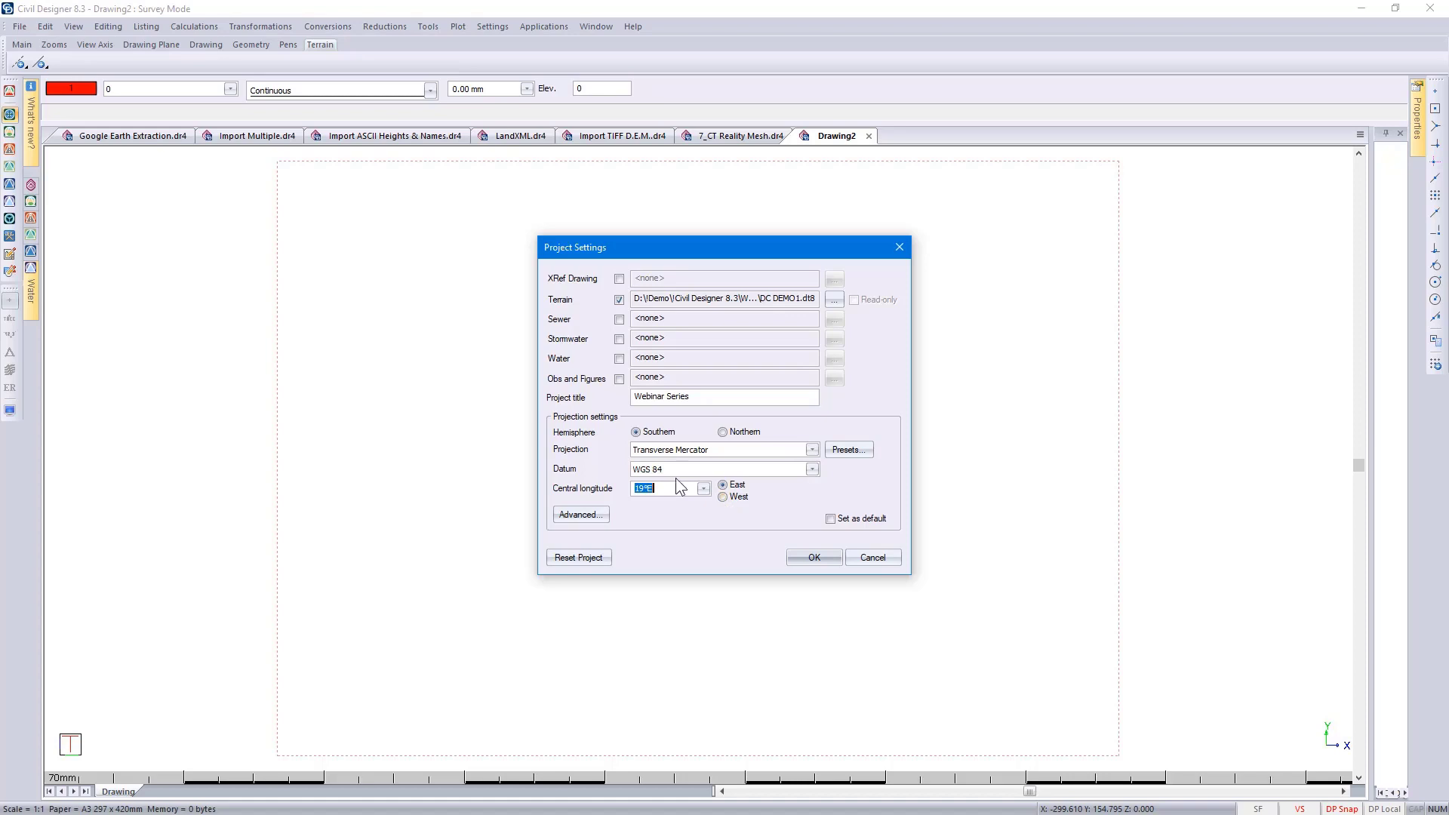
click(581, 514)
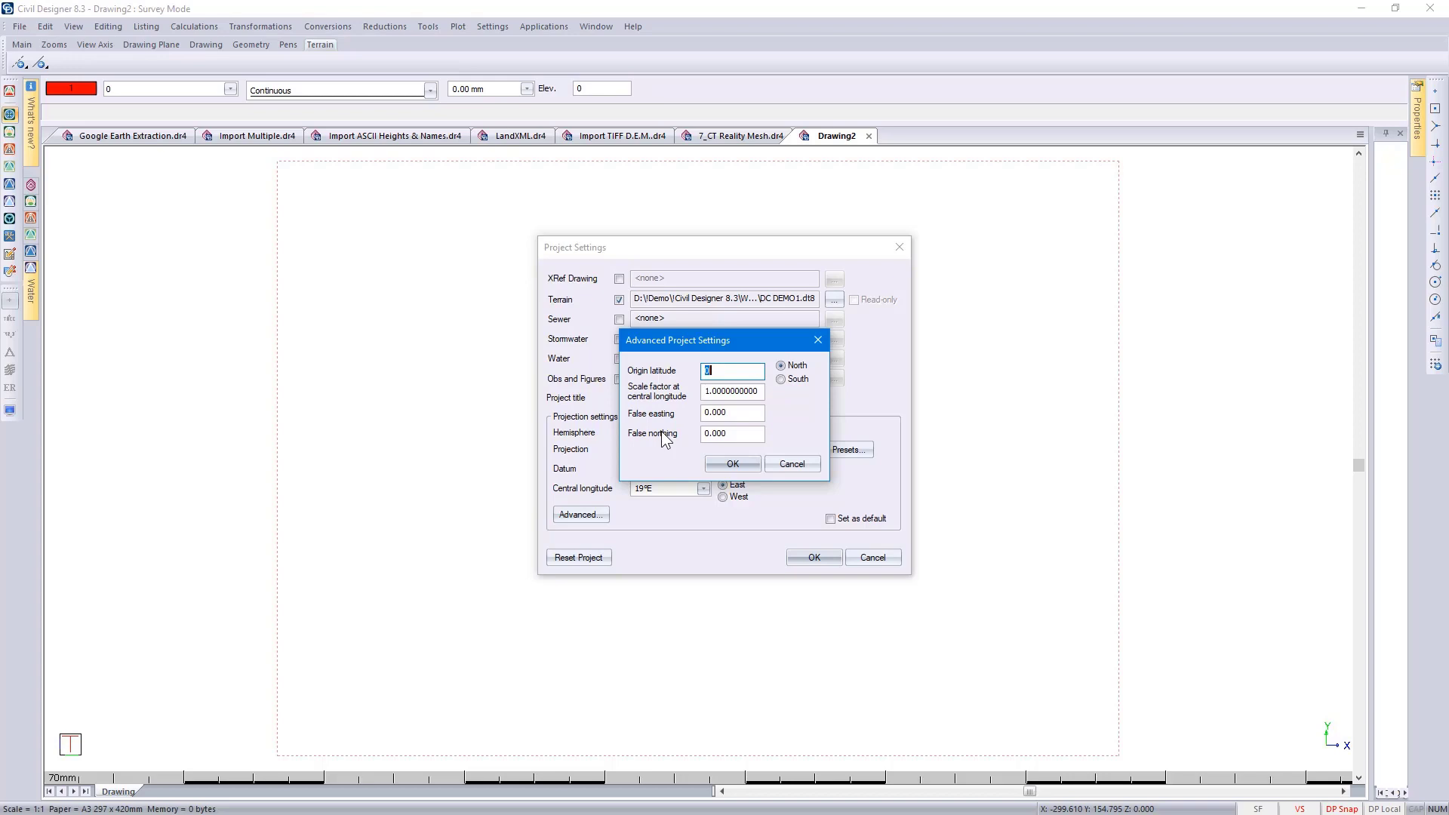
click(792, 463)
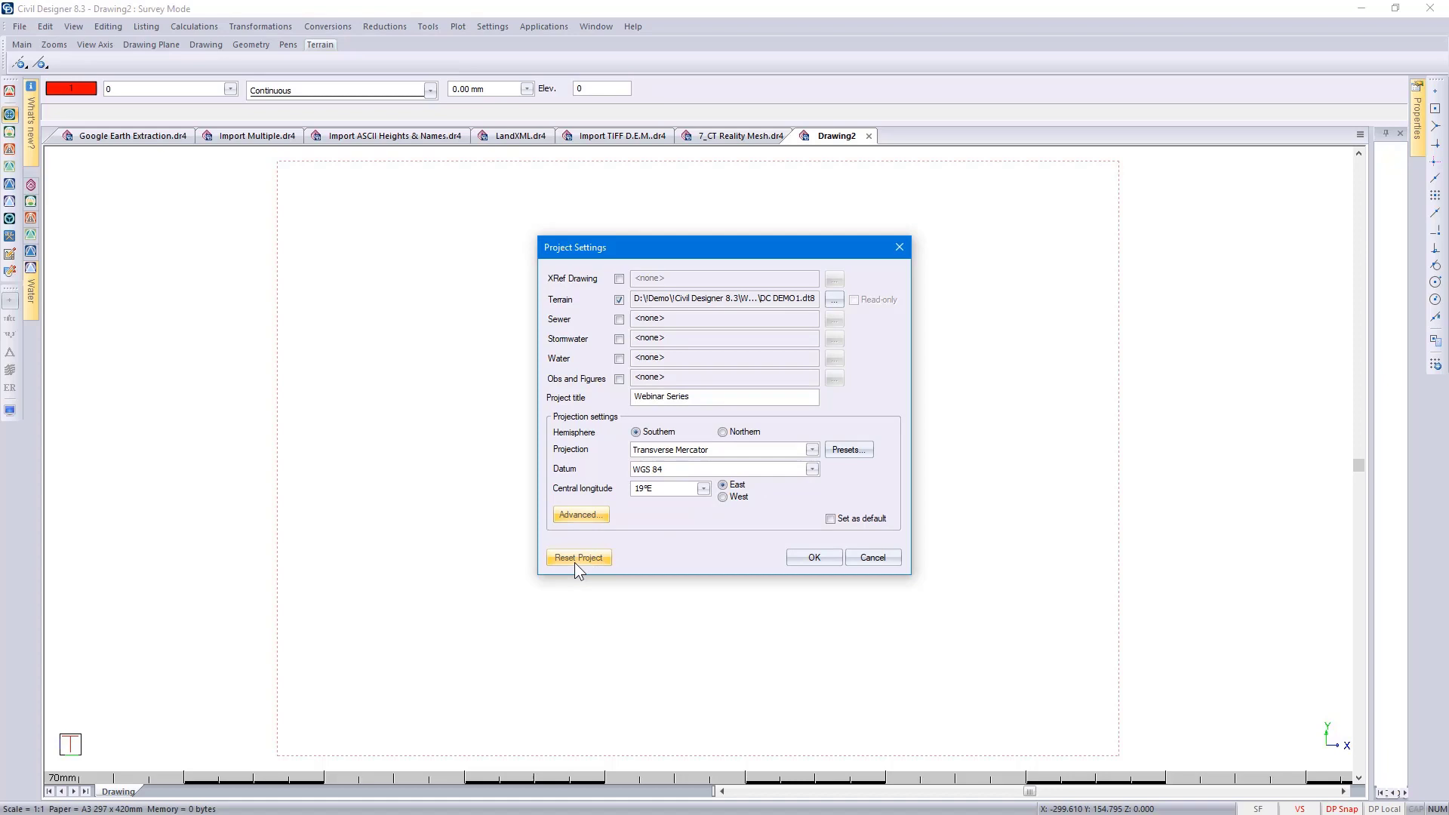
click(618, 298)
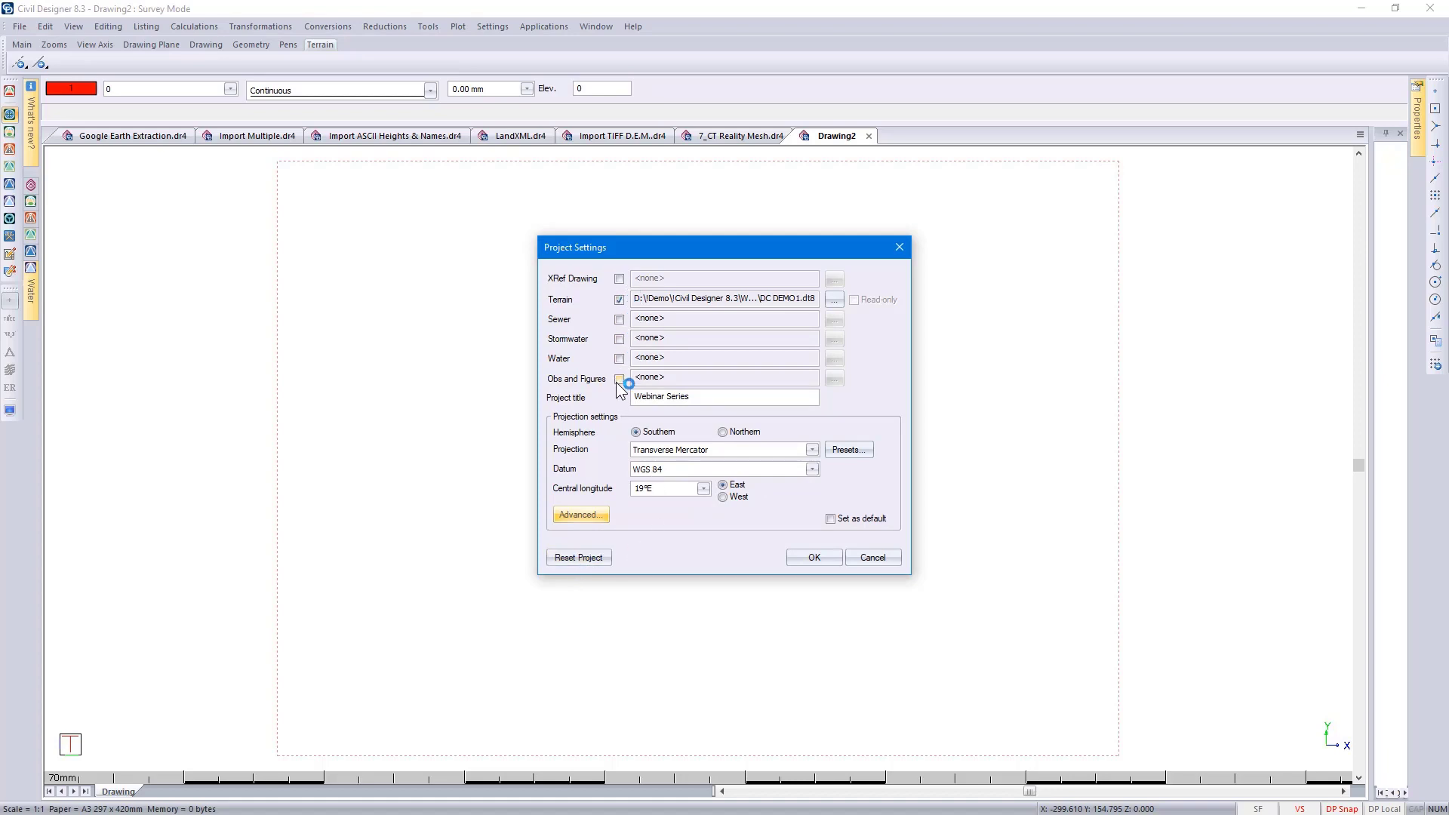